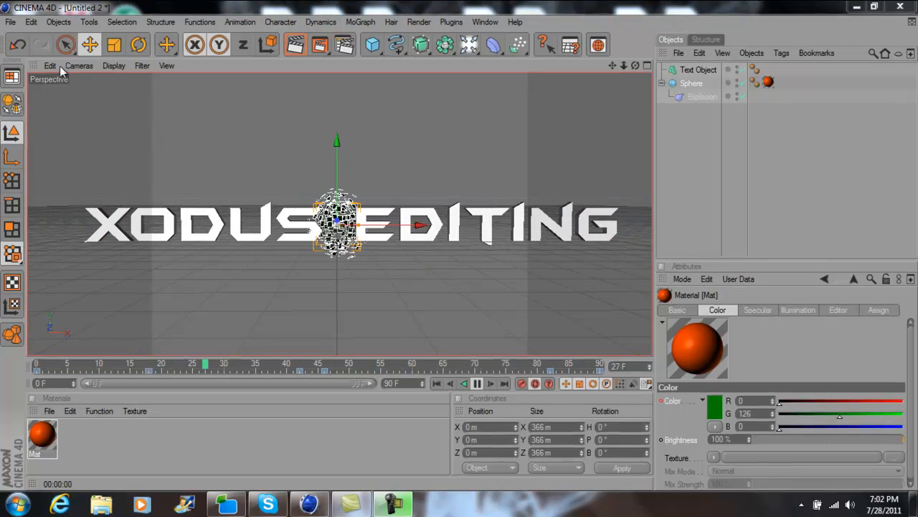
Step: Create a new project and add a sphere primitive with a radius of 150 m
left_click(10, 21)
left_click(21, 42)
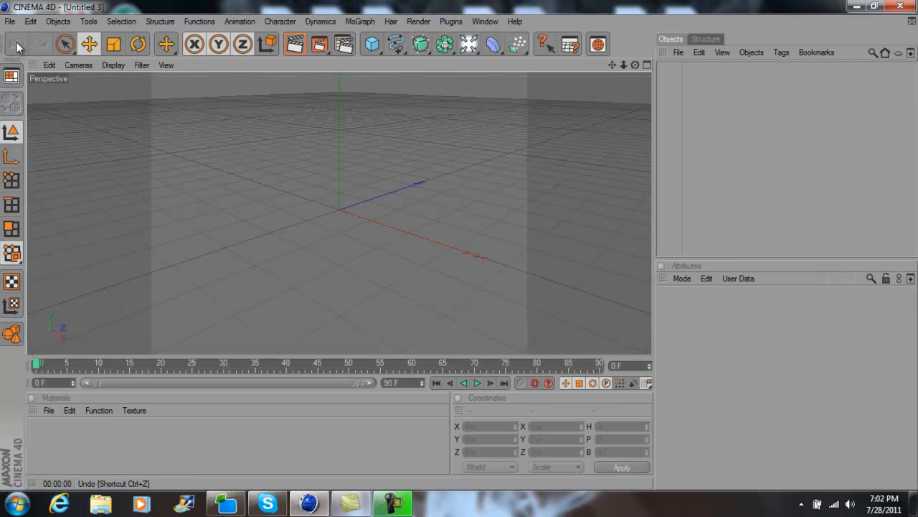
left_click(373, 44)
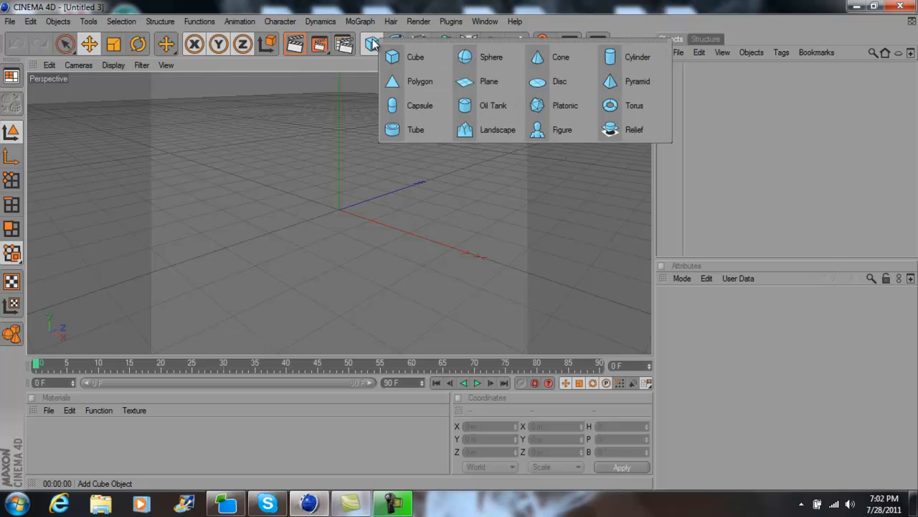
left_click(490, 61)
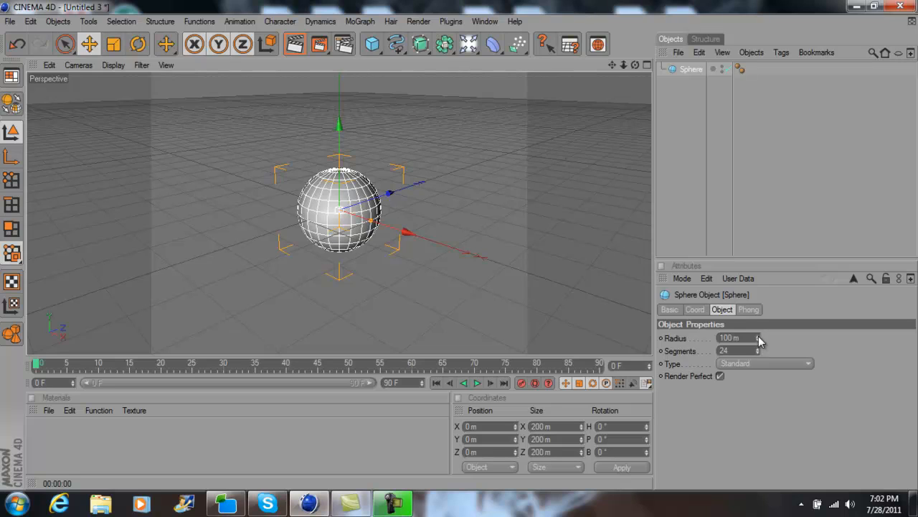
left_click(729, 337)
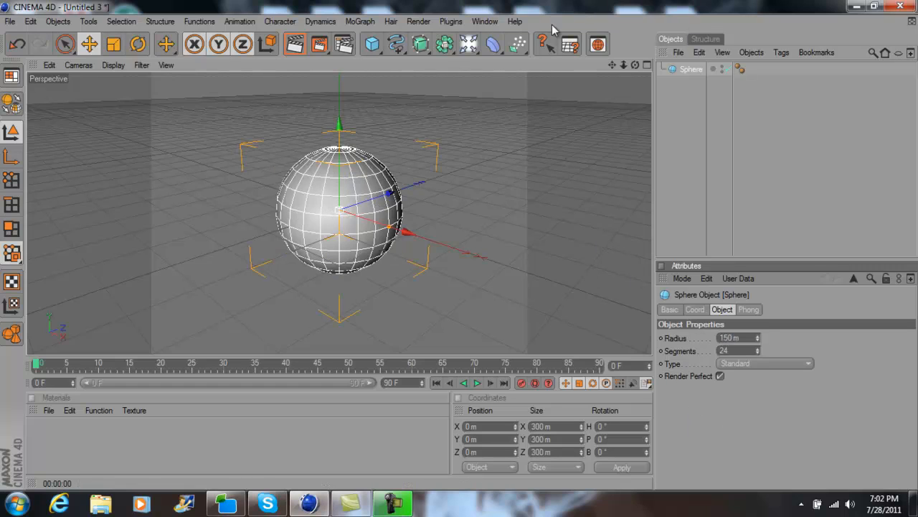
Step: Add a MoGraph Text Object reading "xodus editing" and set its font to BatmanForeverAlternate
left_click(367, 23)
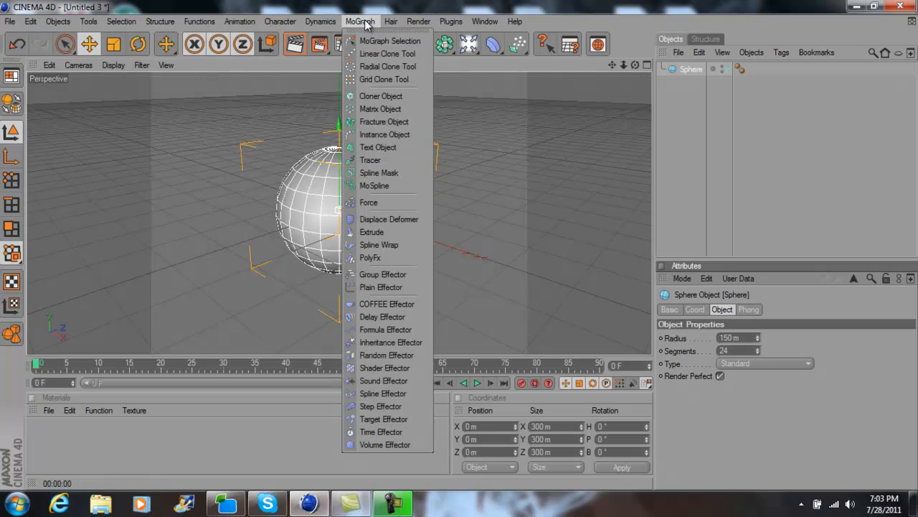
left_click(386, 146)
double_click(730, 375)
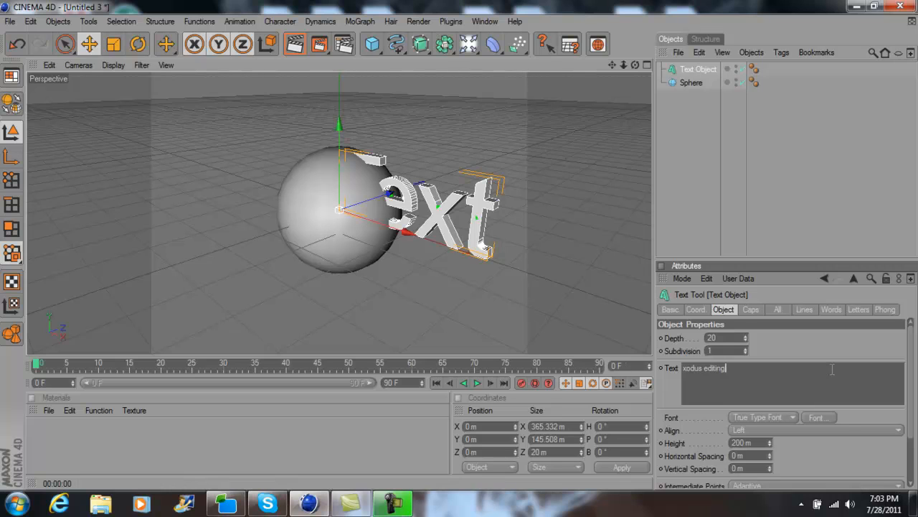
left_click(824, 414)
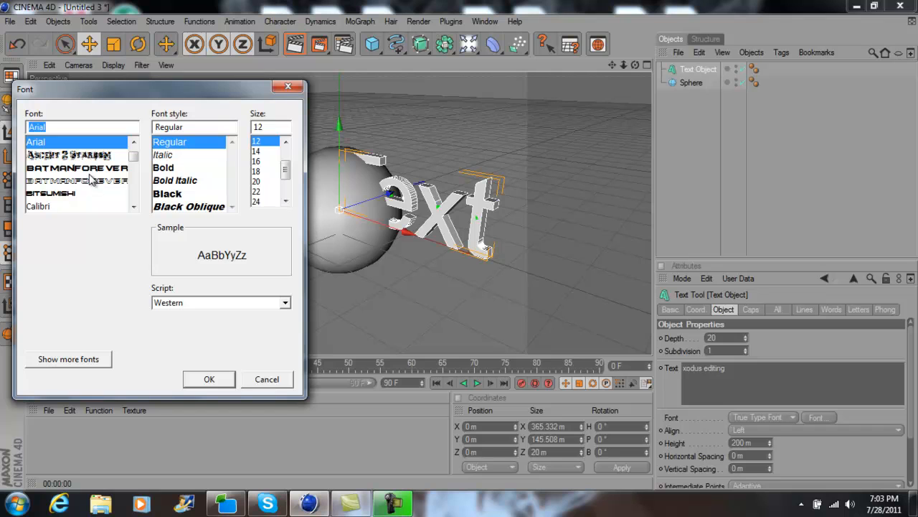
left_click(91, 171)
left_click(197, 381)
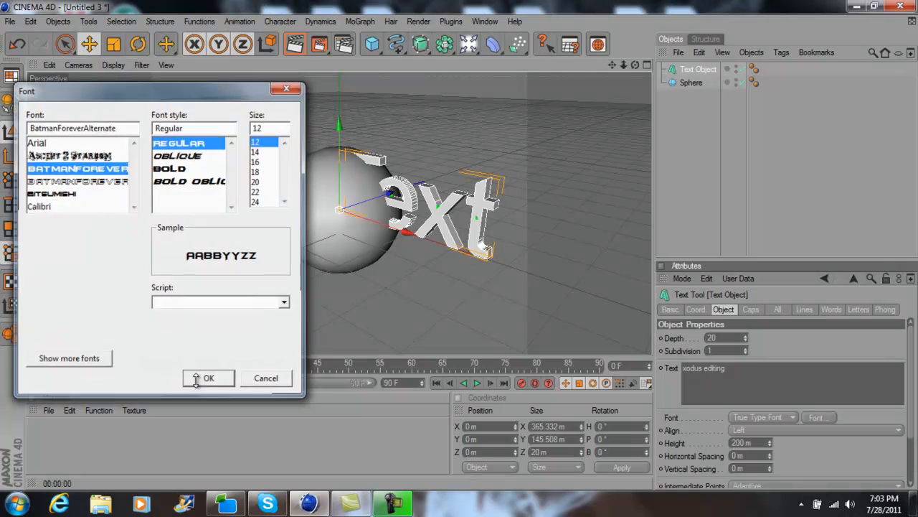
Step: Move the text along the X axis to about -878 m so that it spans both sides of the sphere
left_click_drag(634, 63, 459, 244)
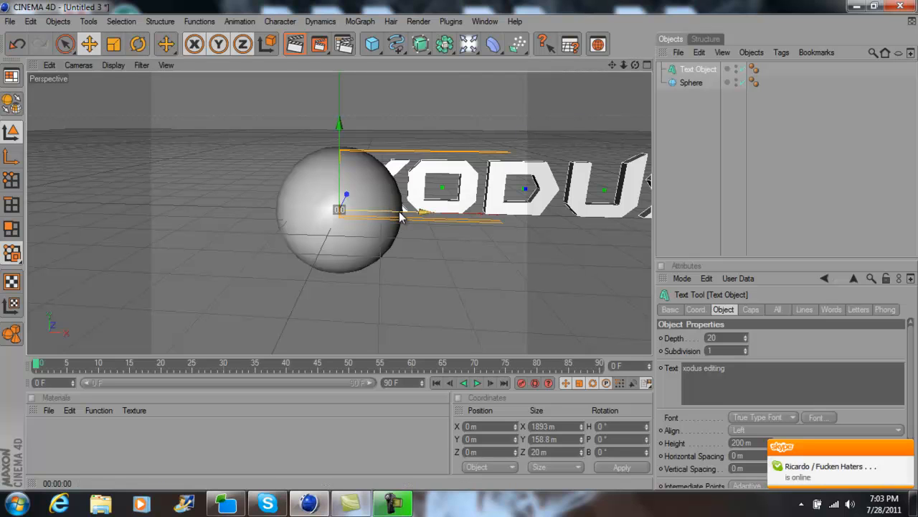
left_click_drag(400, 217, 459, 245)
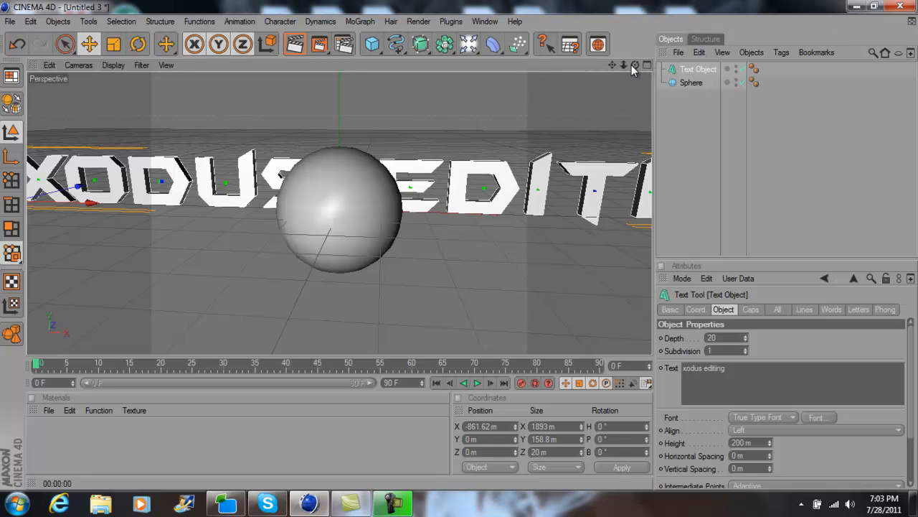
left_click_drag(633, 65, 459, 246)
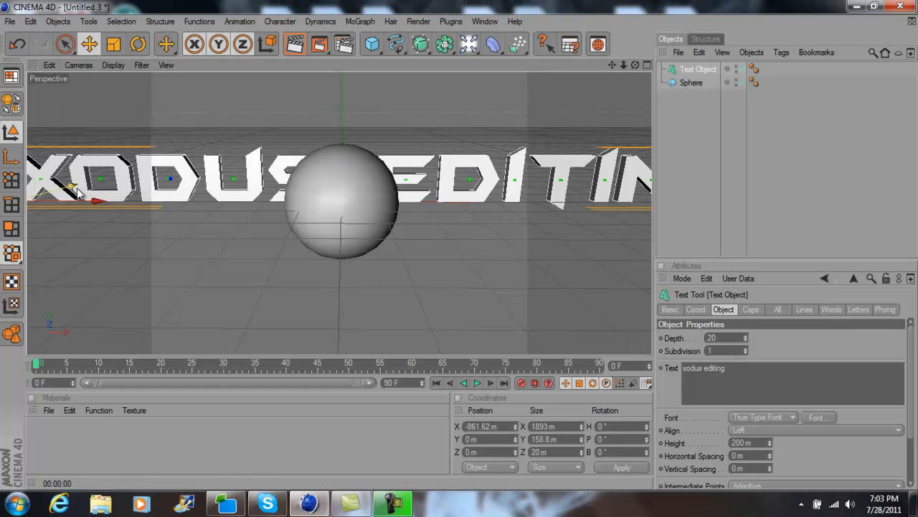
left_click_drag(92, 199, 460, 246)
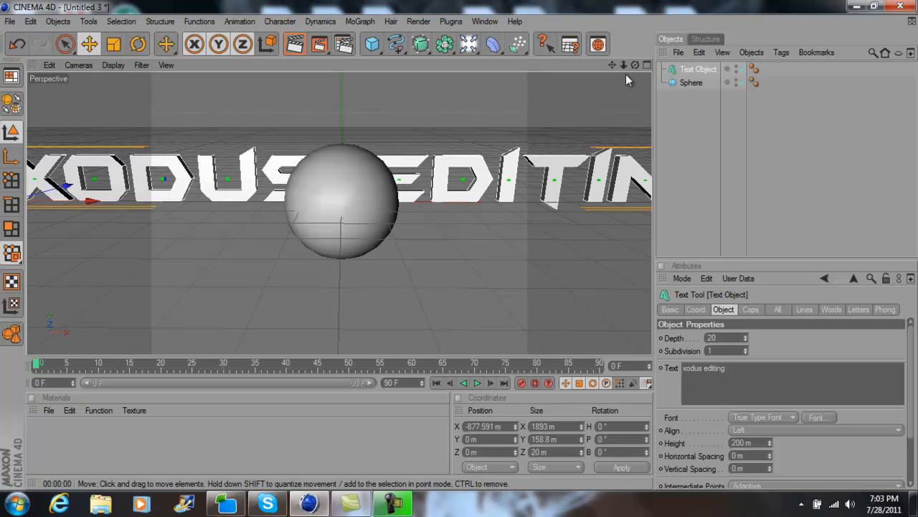
scroll(458, 245, "down", 6)
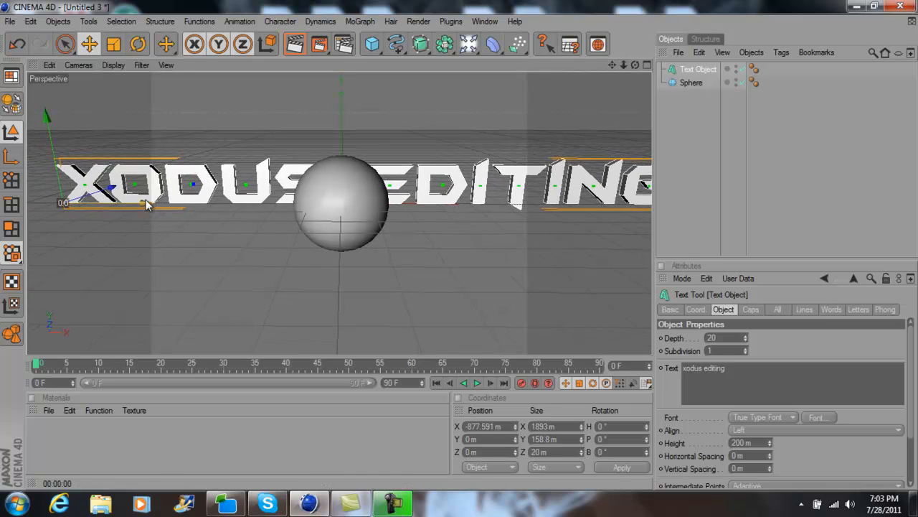
Step: Move the sphere slightly in the negative X direction and shift the text to X about -988 m
left_click(359, 191)
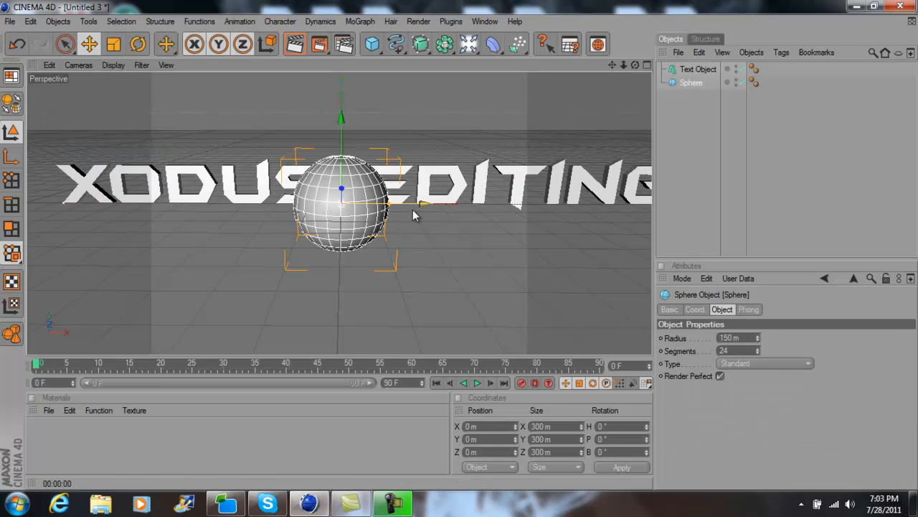
left_click_drag(418, 208, 232, 208)
left_click(125, 191)
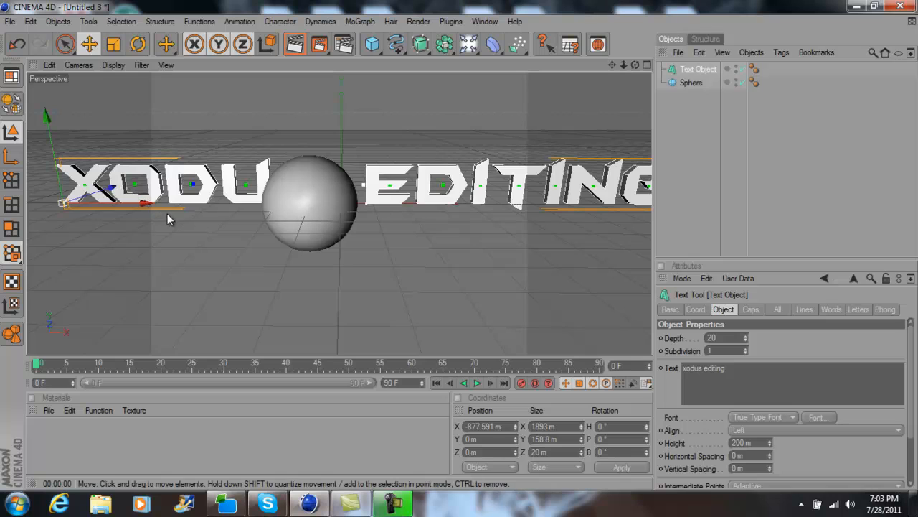
left_click_drag(144, 202, 109, 202)
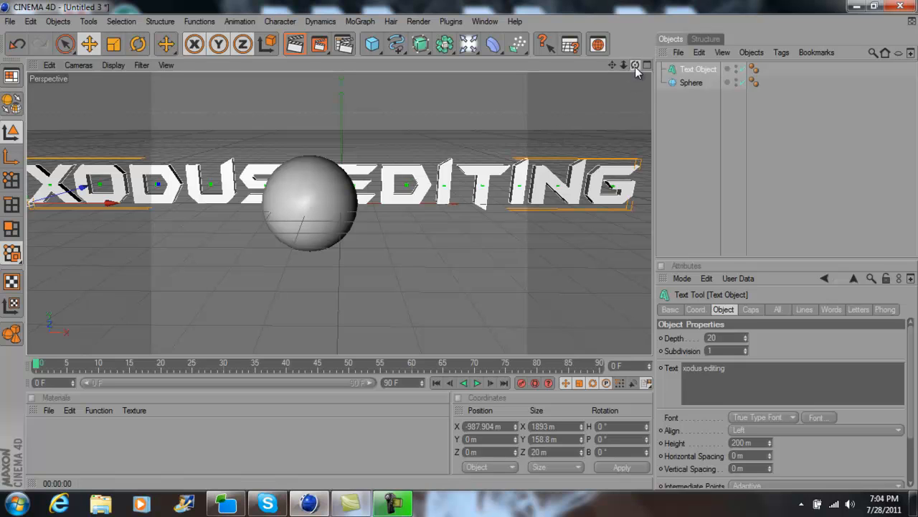
Step: Move the text forward along the Z axis to about -153 m, in front of the sphere
left_click_drag(635, 66, 458, 245)
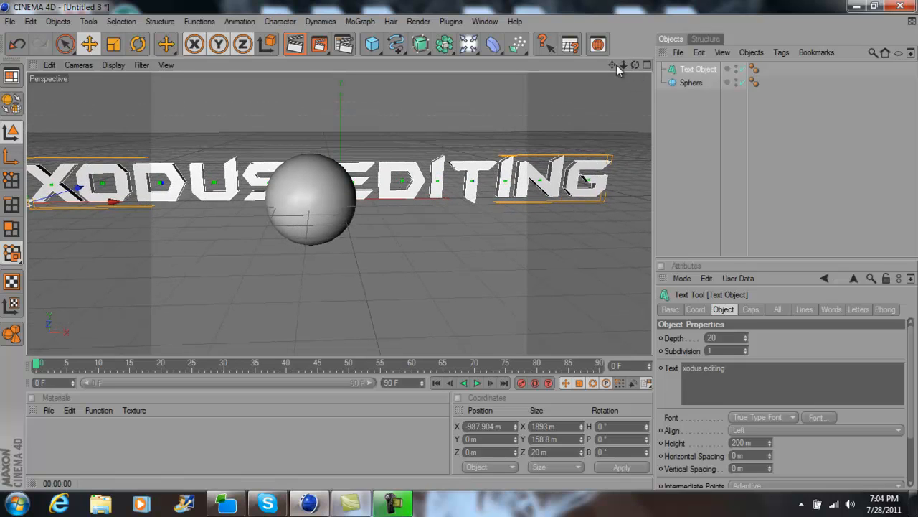
left_click_drag(616, 65, 460, 244)
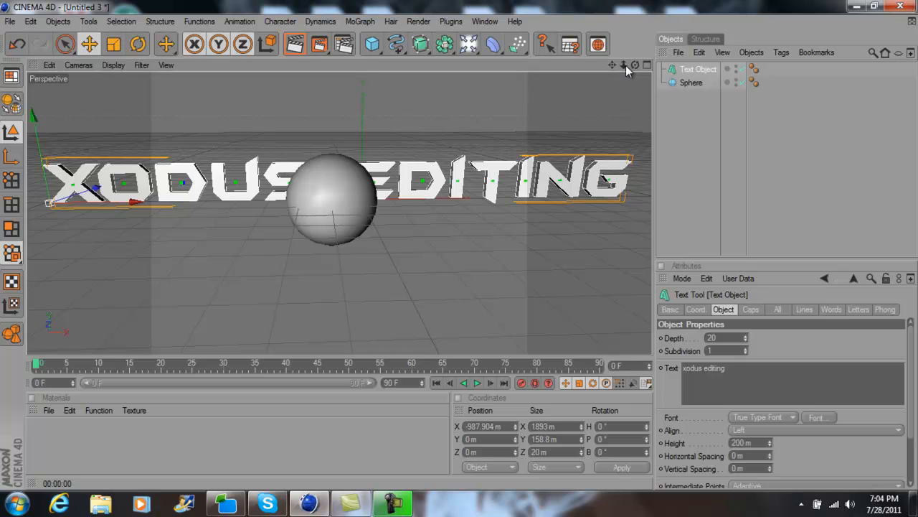
left_click_drag(635, 65, 459, 246)
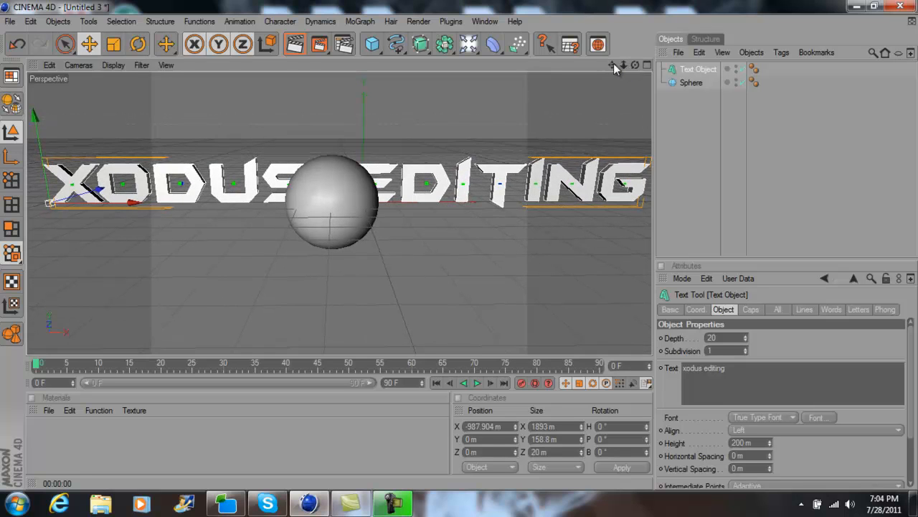
left_click_drag(613, 63, 458, 245)
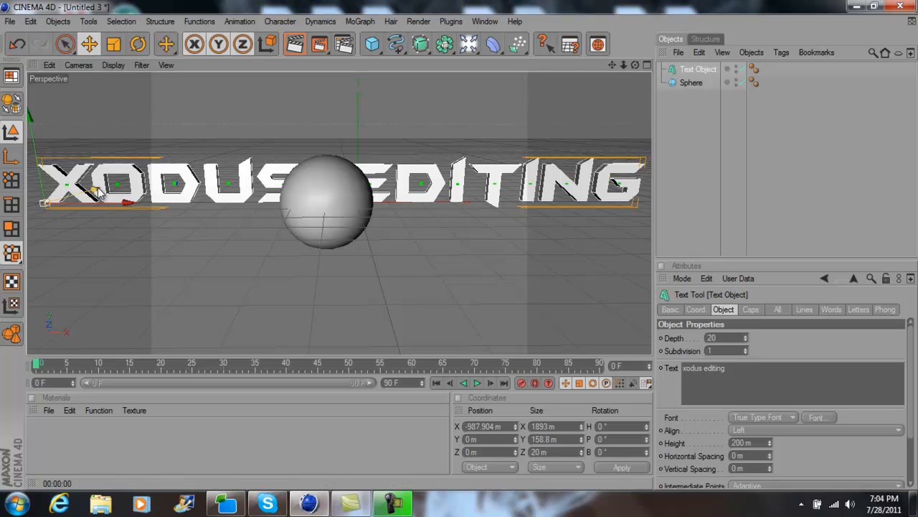
left_click_drag(97, 192, 459, 244)
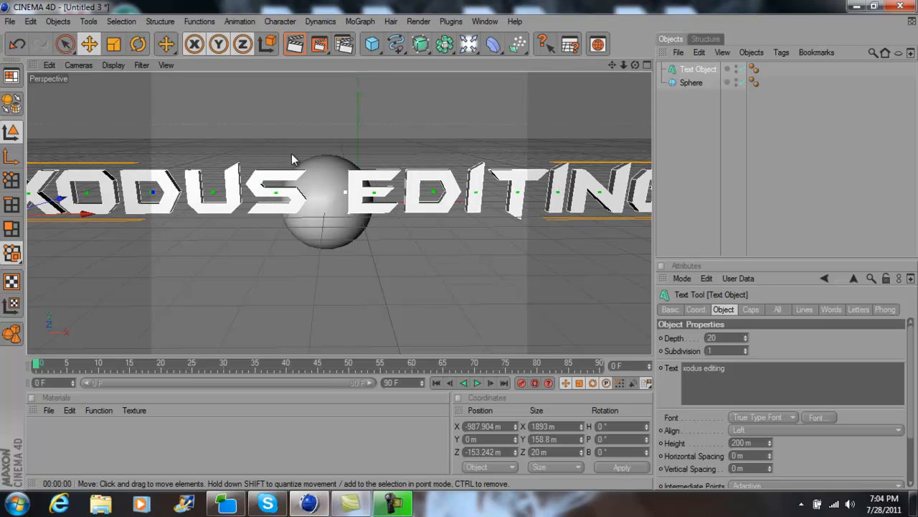
Step: Move the text much closer to the camera, to Z about -1013 m
scroll(291, 153, "up", 8)
scroll(292, 154, "up", 12)
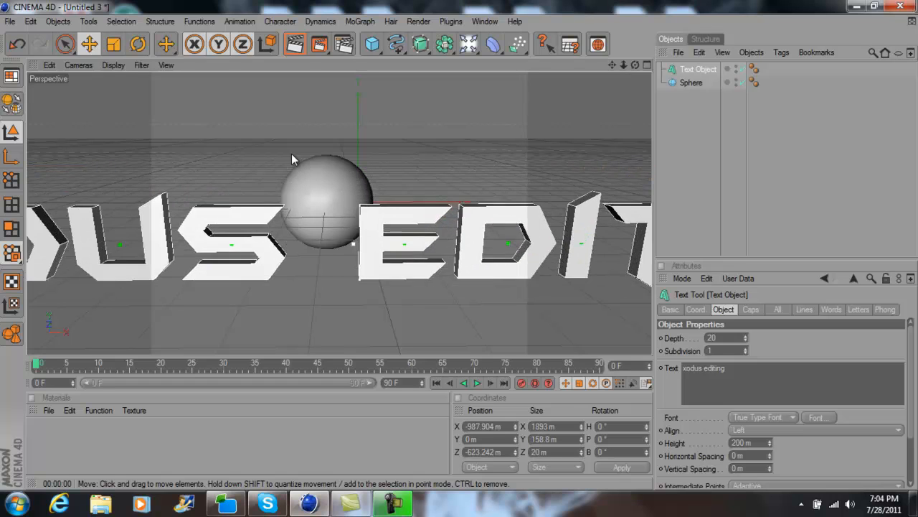
scroll(292, 153, "up", 3)
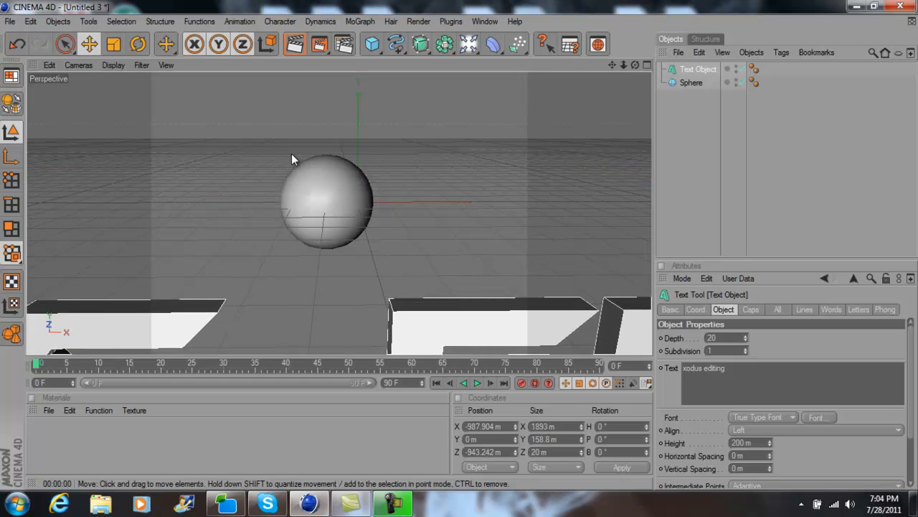
scroll(291, 153, "up", 1)
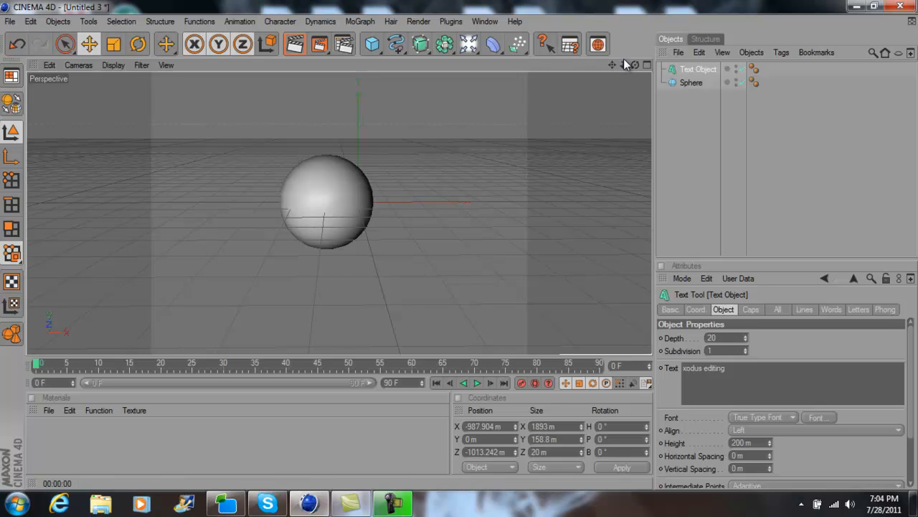
left_click_drag(637, 63, 459, 245)
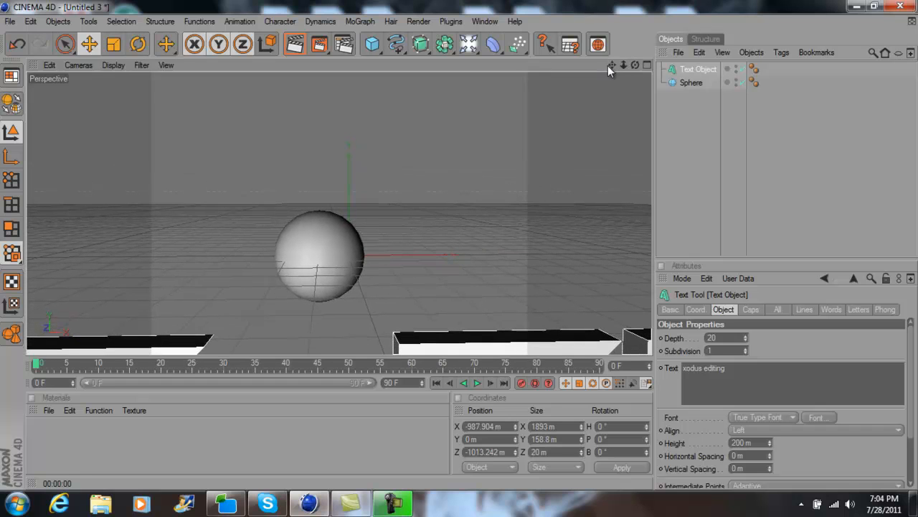
left_click_drag(611, 66, 459, 249)
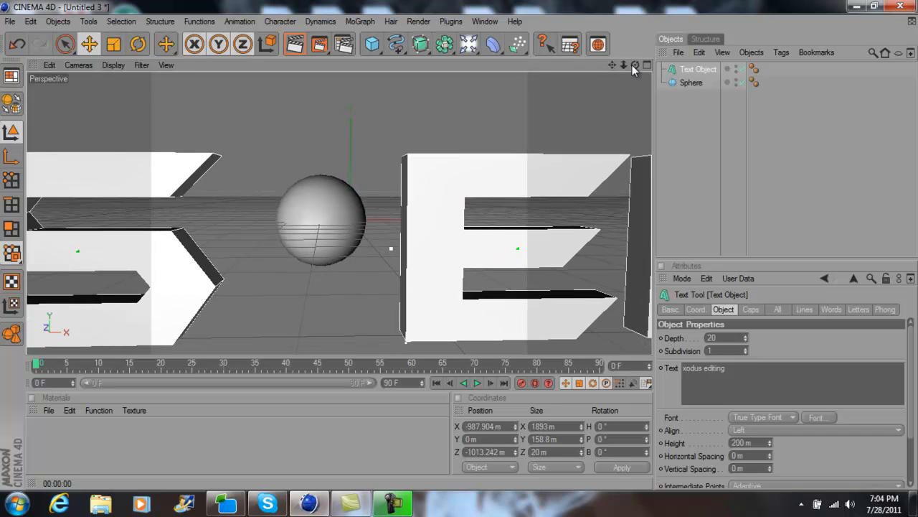
left_click_drag(636, 65, 463, 250)
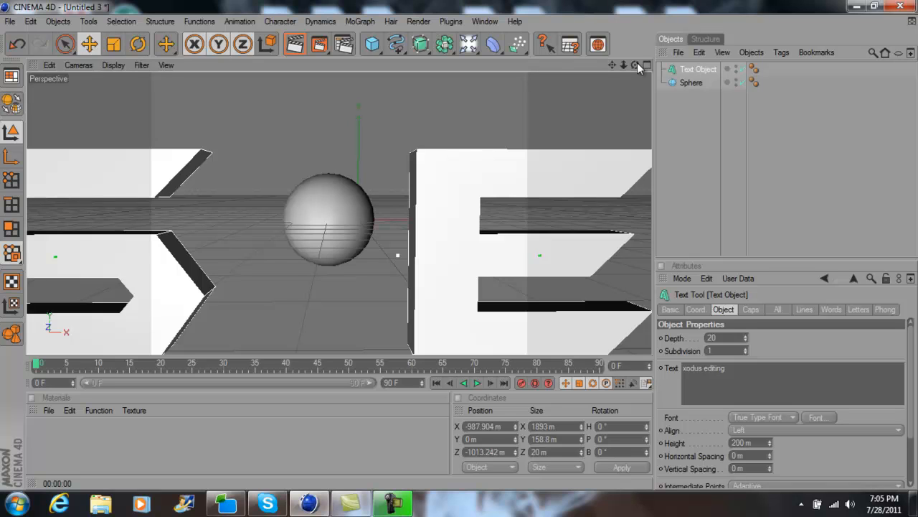
Step: Move the text back to Z about -903 m and raise it to Y 50 m
key("Up")
key("Up")
key("Up")
key("Up")
key("Up")
key("Up")
key("Up")
key("Up")
key("Up")
key("Up")
key("Up")
key("Page_Up")
key("Page_Up")
key("Page_Up")
key("Page_Up")
key("Page_Up")
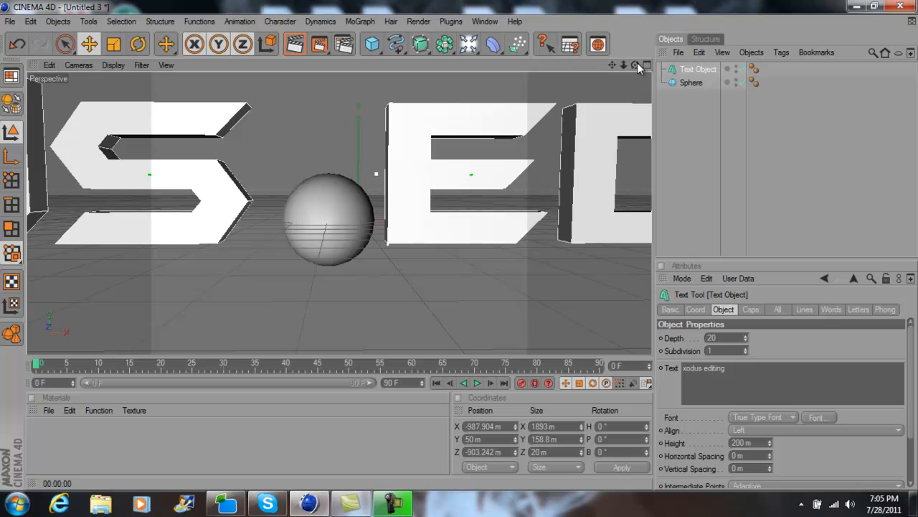
Step: Lower the text to Y 0 m
key("Page_Down")
key("Page_Down")
key("Page_Down")
key("Page_Down")
key("Page_Down")
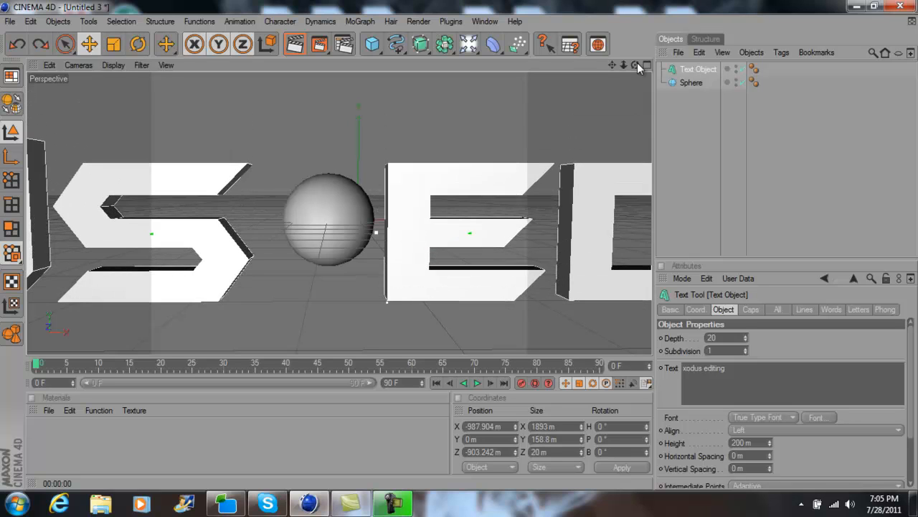
Step: Move the text back along the Z axis to about -173 m, just in front of the sphere
key("Down")
key("Up")
key("Up")
key("Up")
key("Up")
key("Up")
key("Up")
key("Up")
key("Up")
key("Up")
key("Up")
key("Up")
key("Up")
key("Up")
key("Up")
key("Up")
key("Up")
key("Up")
key("Up")
key("Up")
key("Up")
key("Up")
key("Up")
key("Up")
key("Up")
key("Up")
key("Up")
key("Up")
key("Up")
key("Up")
key("Up")
key("Up")
key("Up")
key("Up")
key("Up")
key("Up")
key("Up")
key("Up")
key("Up")
key("Up")
key("Up")
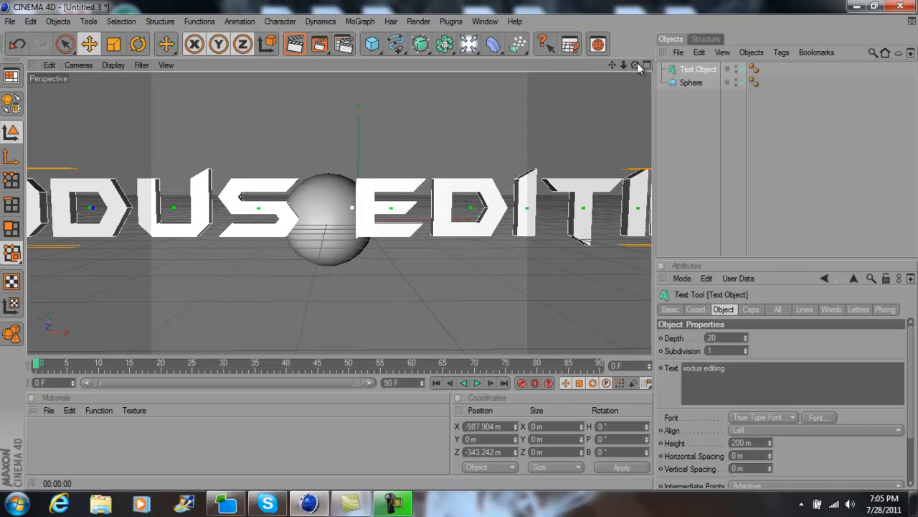
key("Up")
key("Up")
key("Up")
key("Up")
key("Up")
key("Up")
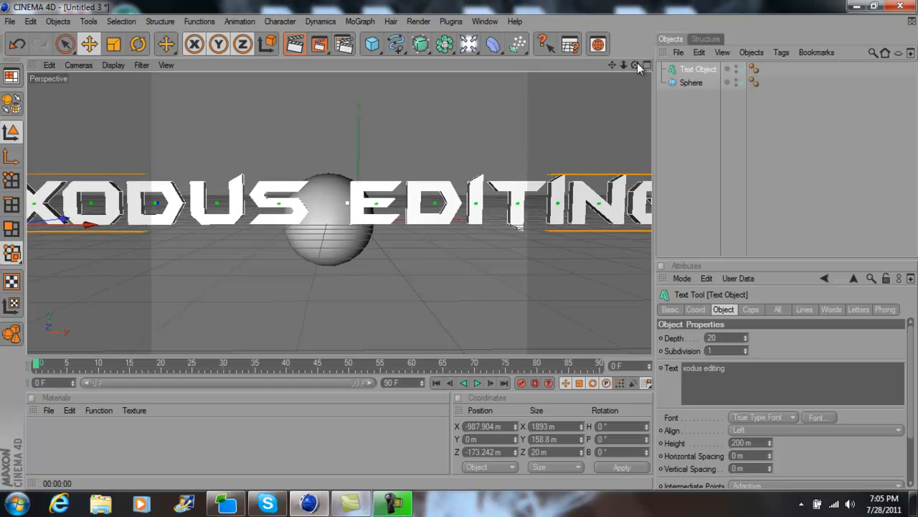
key("Up")
key("Up")
key("Up")
key("Up")
key("Up")
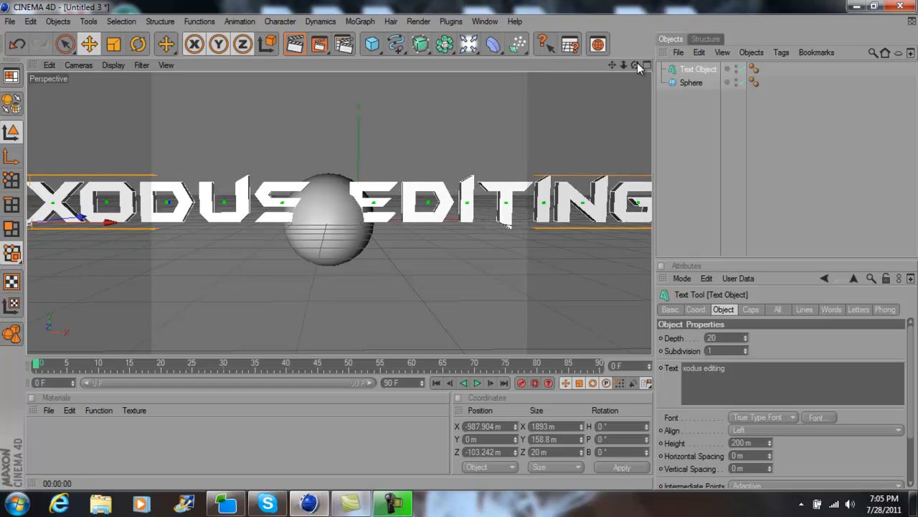
key("Down")
key("Down")
key("Down")
key("Down")
key("Down")
key("Down")
key("Down")
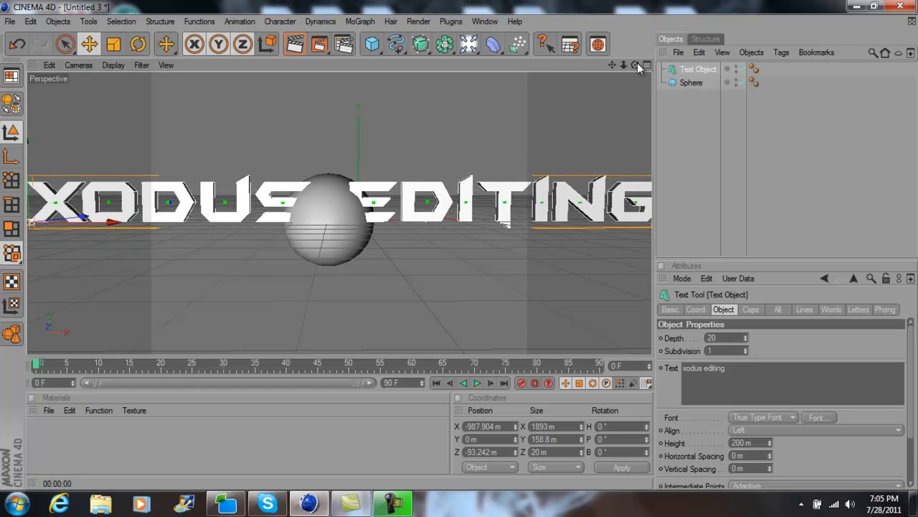
key("Down")
key("Down")
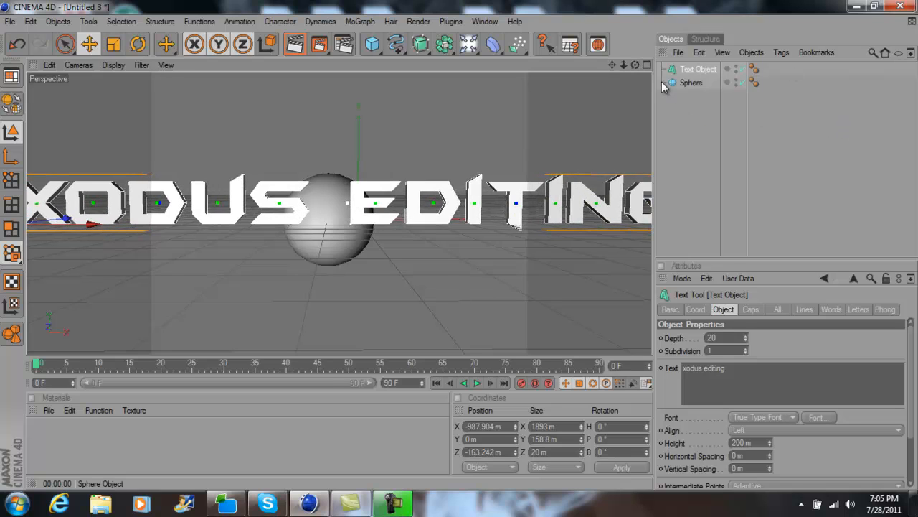
left_click_drag(624, 64, 458, 246)
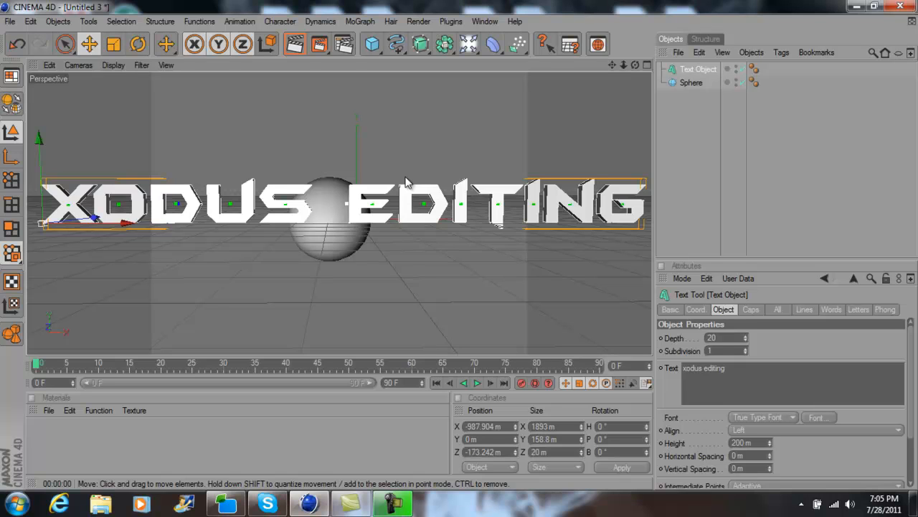
Step: Move the text along the Z axis past the camera, to about -1323 m
right_click_drag(405, 177, 405, 178)
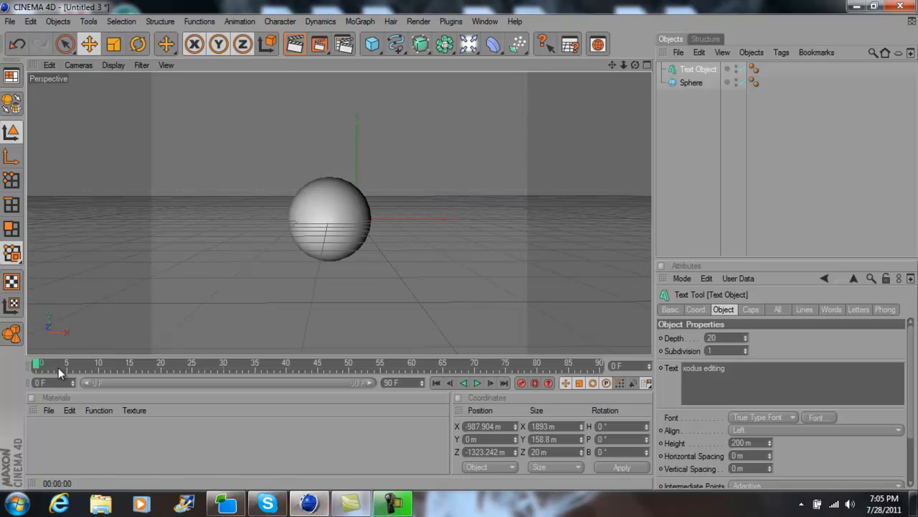
Step: Add an Explosion deformer and nest it under the sphere
left_click(331, 198)
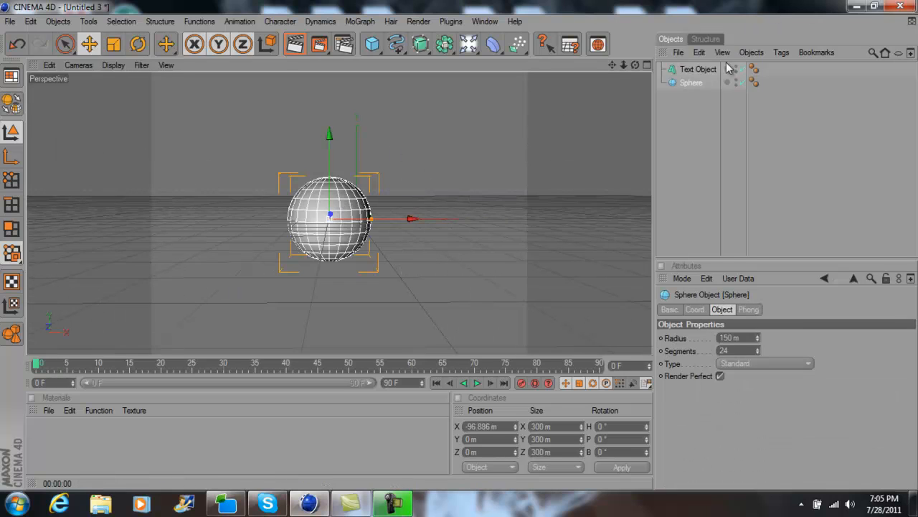
left_click(494, 44)
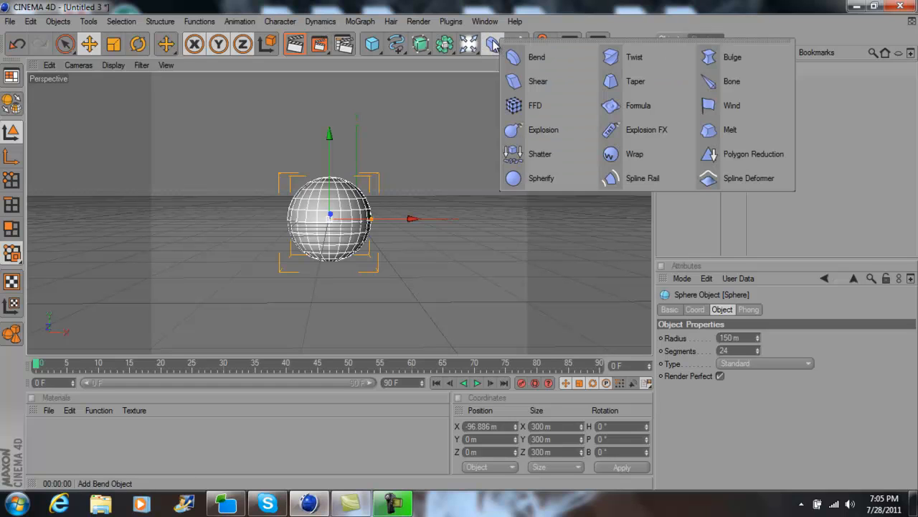
left_click(558, 135)
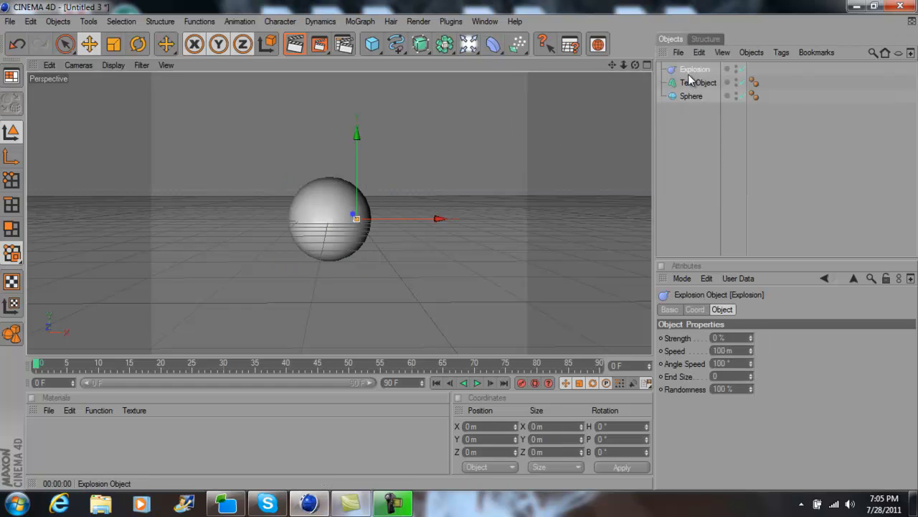
left_click_drag(691, 69, 694, 97)
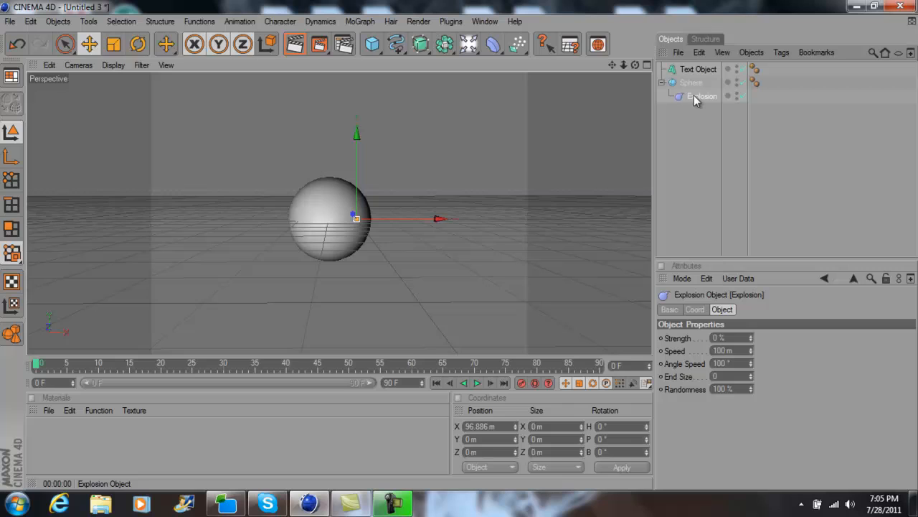
Step: Preview the Explosion deformer by raising its strength to 8 %, and return the strength to 0 %
left_click(751, 336)
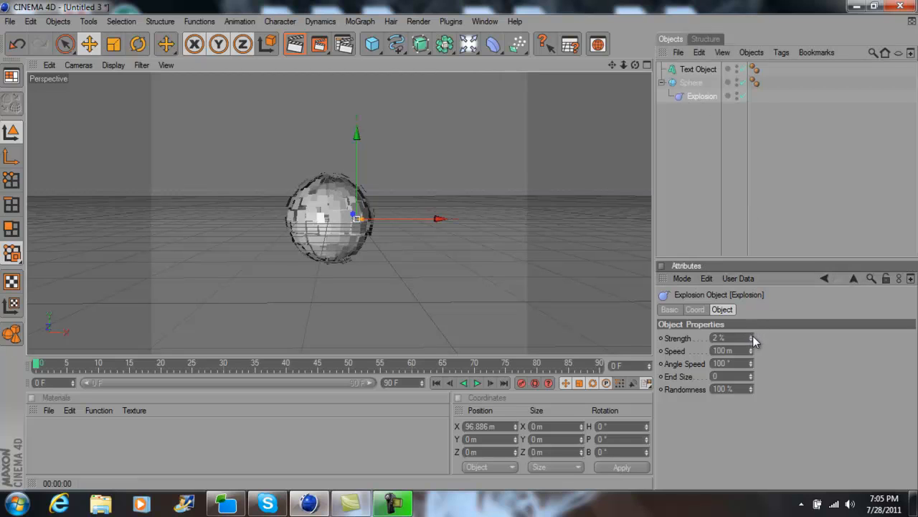
left_click(751, 336)
left_click(752, 336)
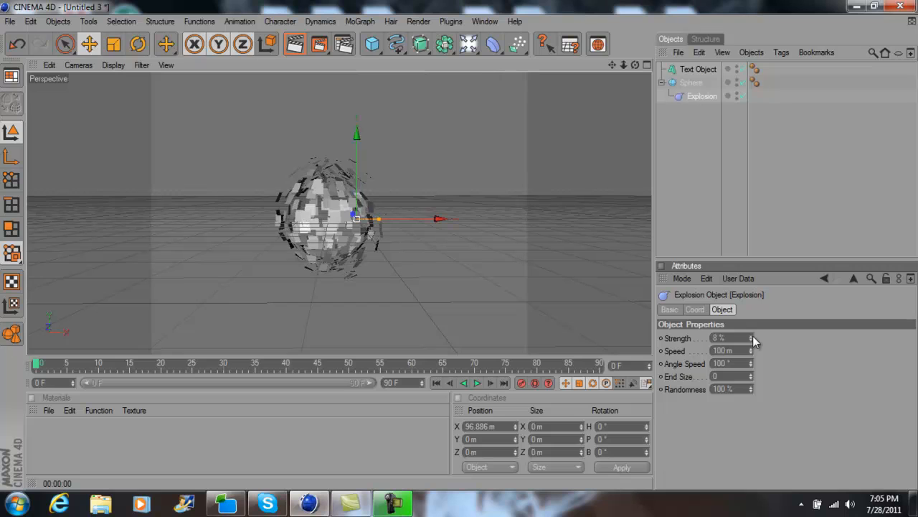
left_click(752, 340)
left_click(752, 340)
left_click(752, 340)
left_click(752, 340)
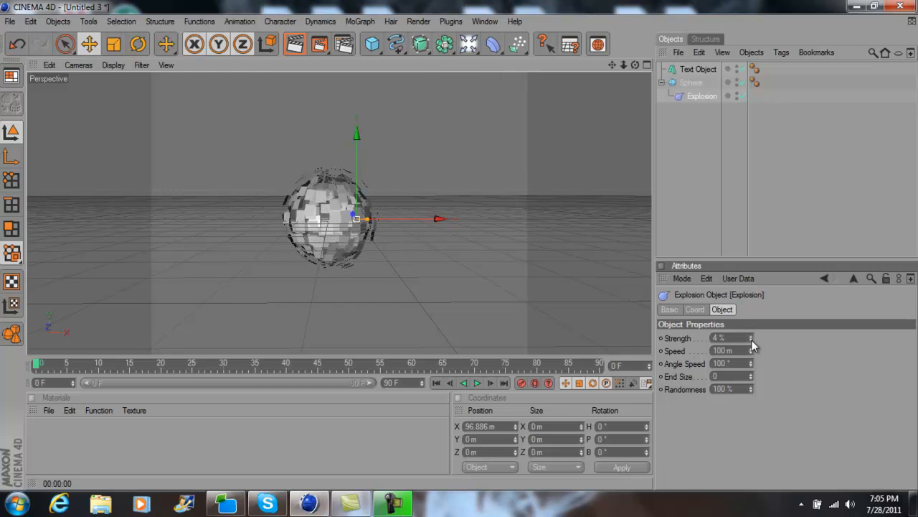
left_click(752, 340)
left_click(751, 340)
left_click(752, 340)
left_click(752, 340)
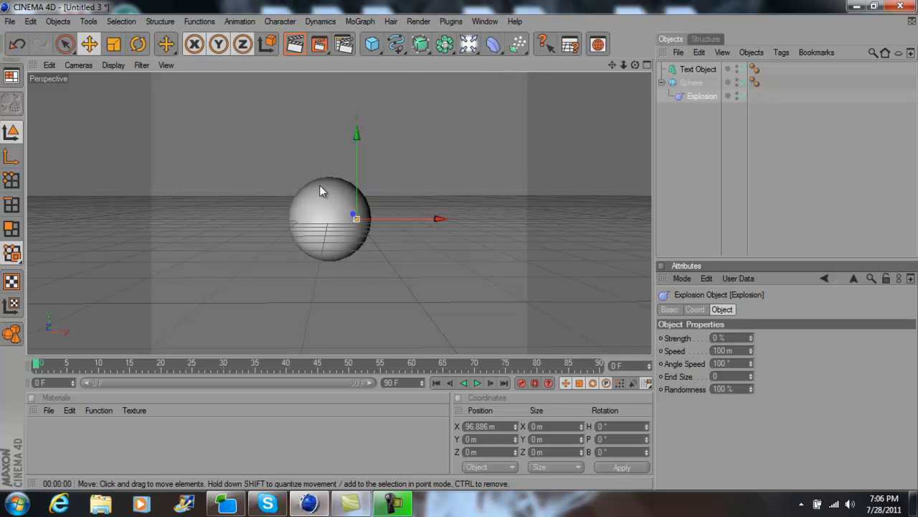
Step: Create an orange material with color R 250, G 98, B 0 and apply it to the sphere
double_click(47, 443)
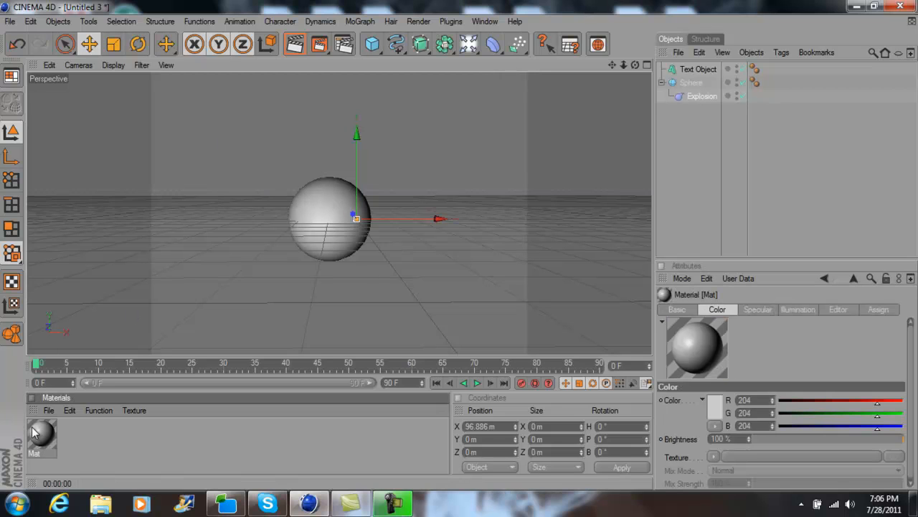
double_click(36, 432)
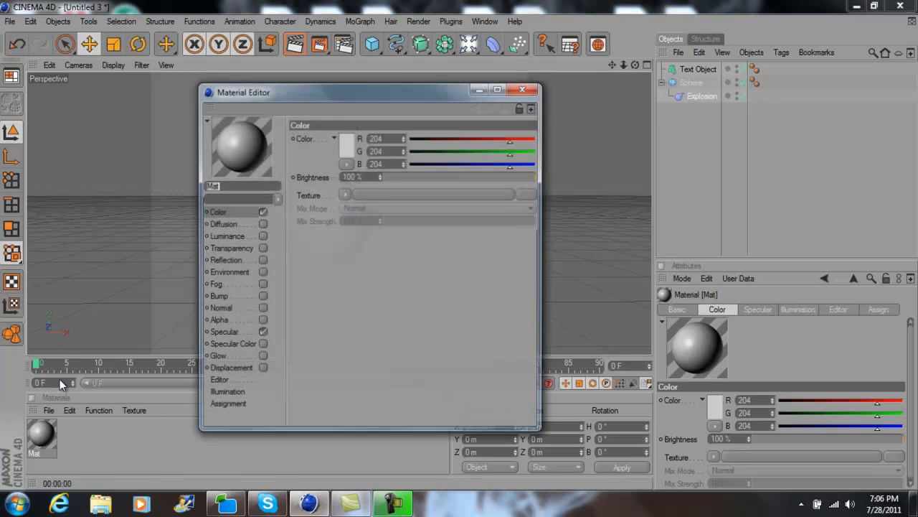
left_click(409, 164)
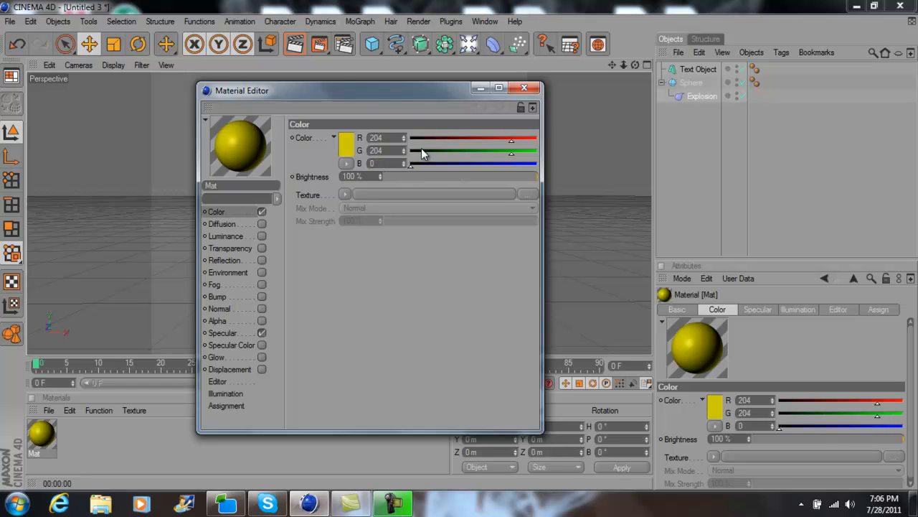
left_click(433, 152)
left_click(426, 152)
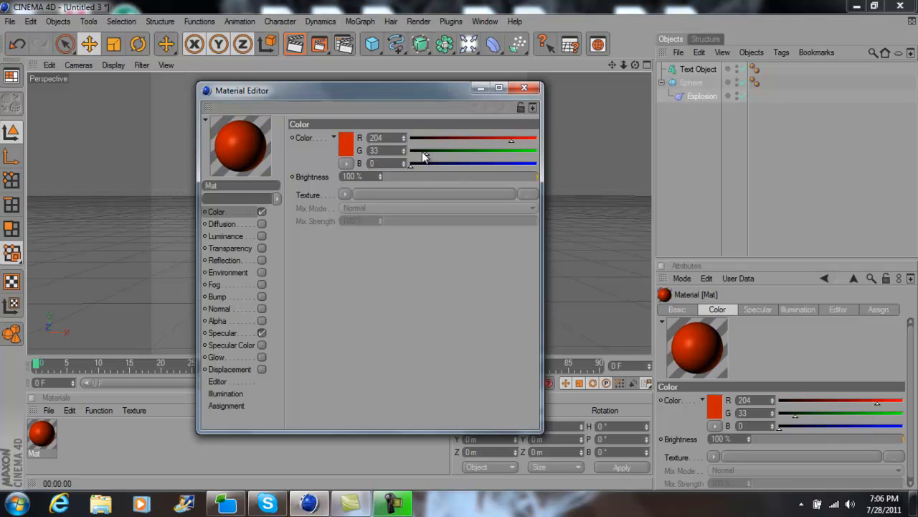
left_click(535, 138)
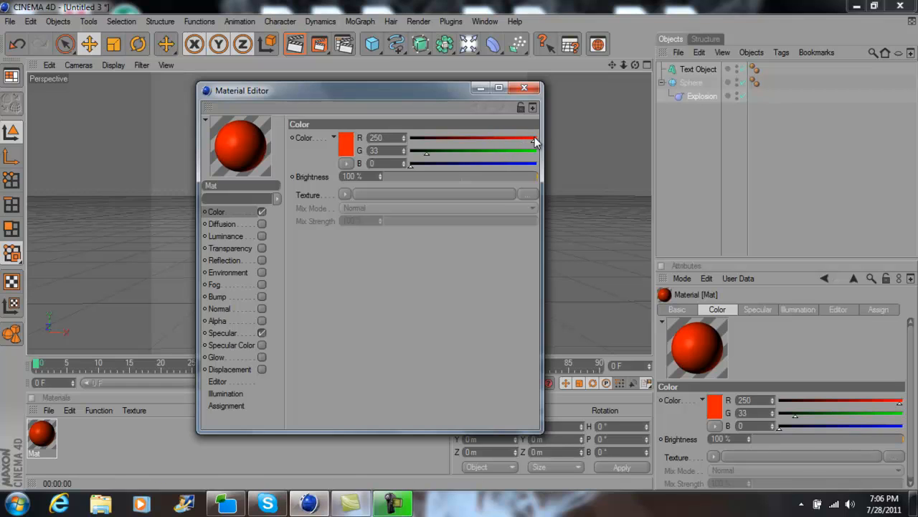
left_click(441, 151)
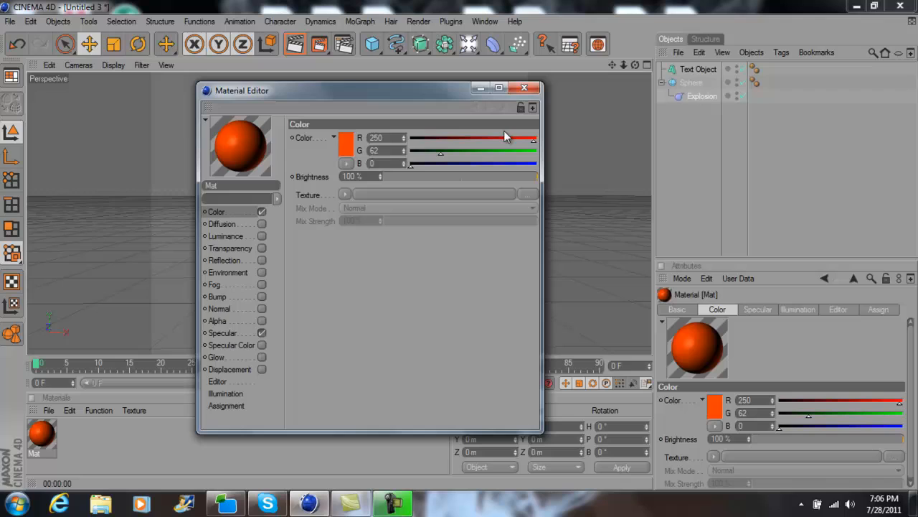
left_click(460, 152)
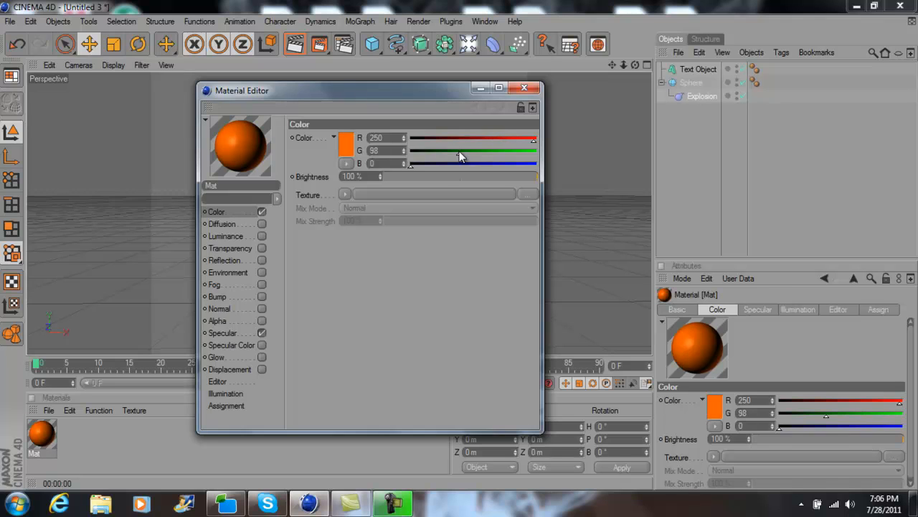
left_click(523, 88)
left_click_drag(45, 445, 318, 200)
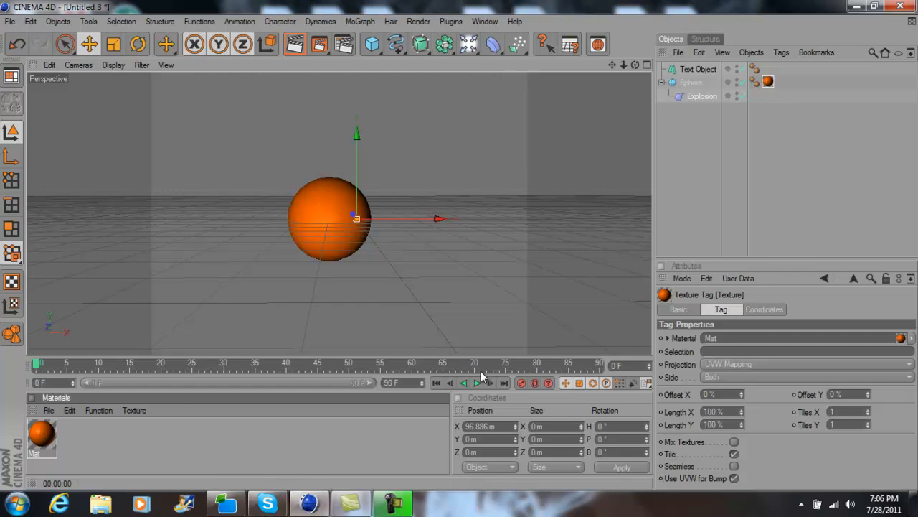
Step: Turn on autokeying and keyframe the Explosion deformer at frame 0 with its strength set to 15 %
left_click(535, 383)
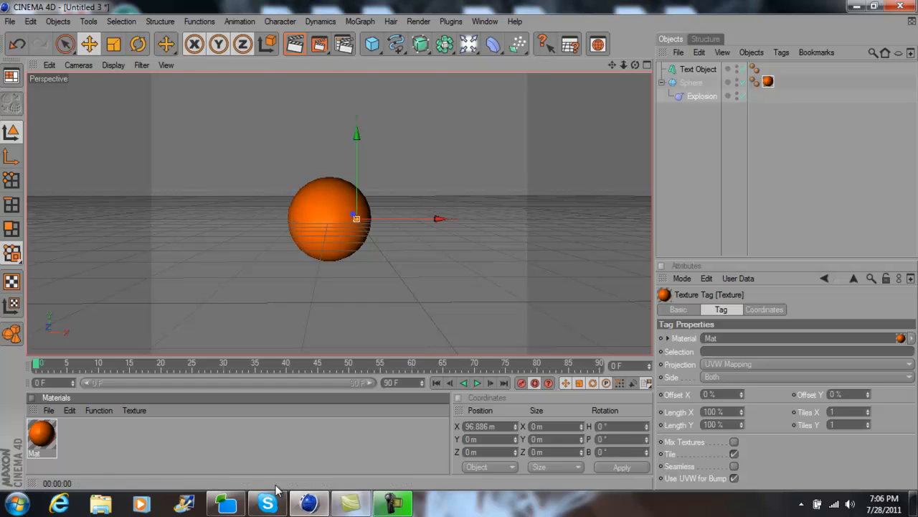
left_click(522, 385)
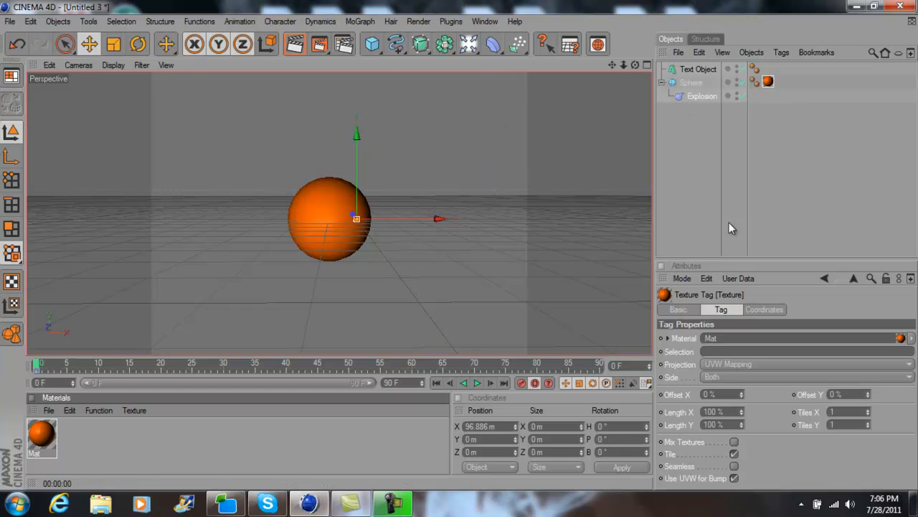
left_click(703, 97)
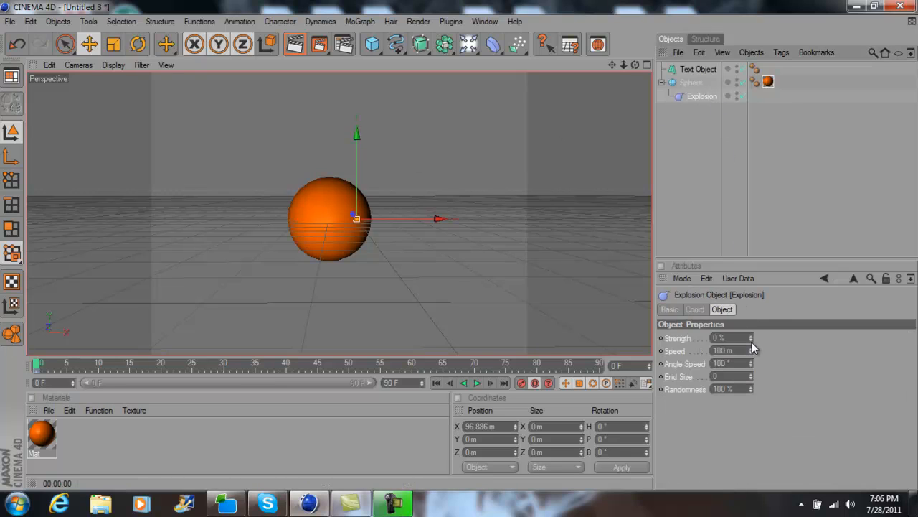
left_click_drag(752, 338, 752, 337)
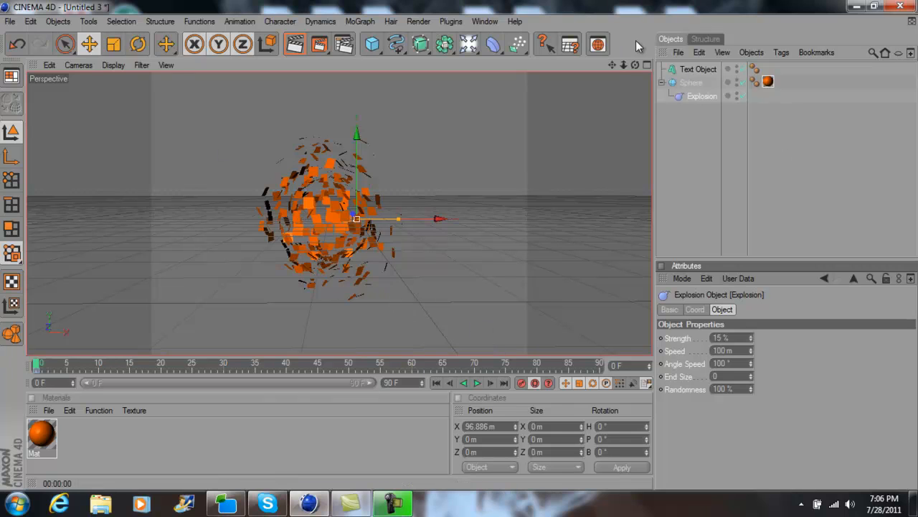
Step: Move the text back in front of the sphere, to Z about -233 m, and keyframe it at frame 50
left_click(693, 70)
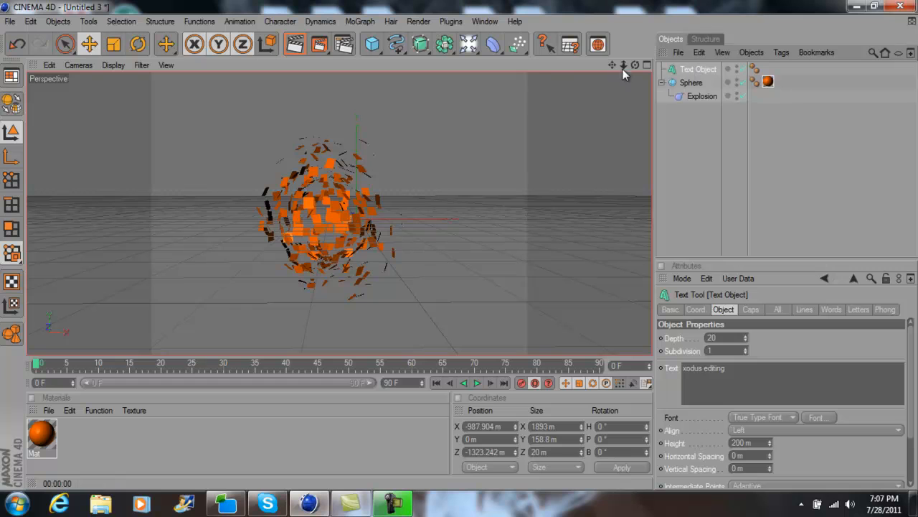
left_click_drag(626, 65, 459, 245)
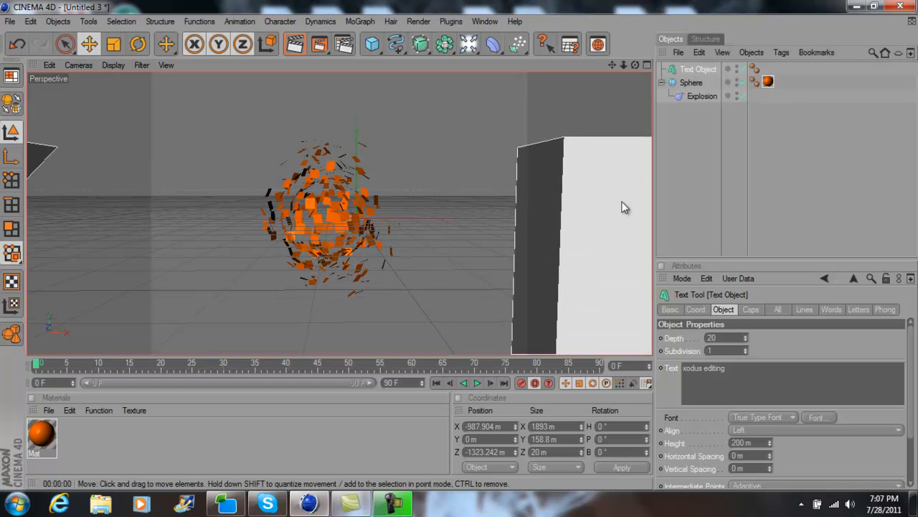
left_click_drag(622, 204, 625, 209)
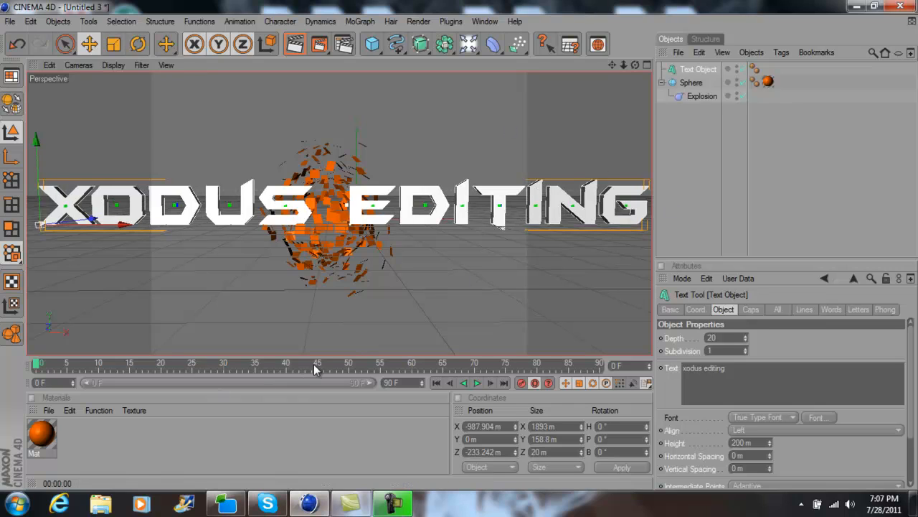
left_click(350, 363)
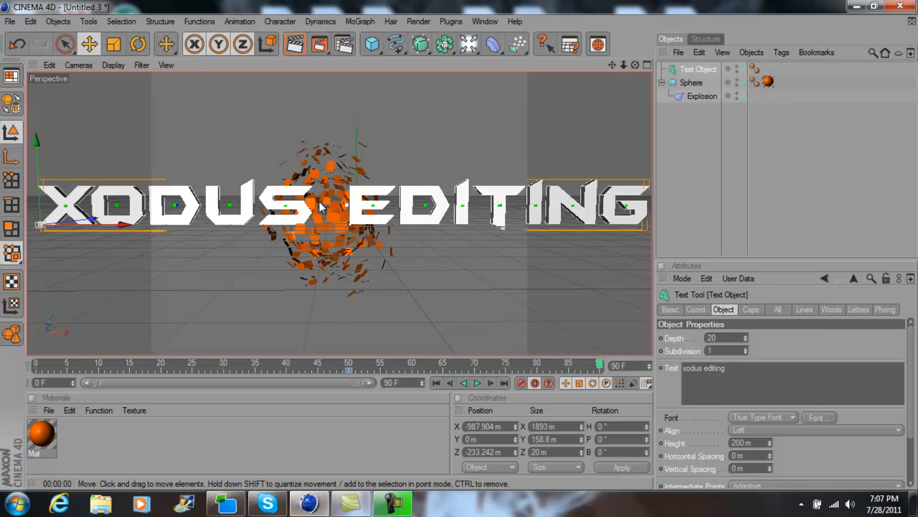
Step: Set the Explosion deformer's strength to 0 % at frame 90
left_click(700, 96)
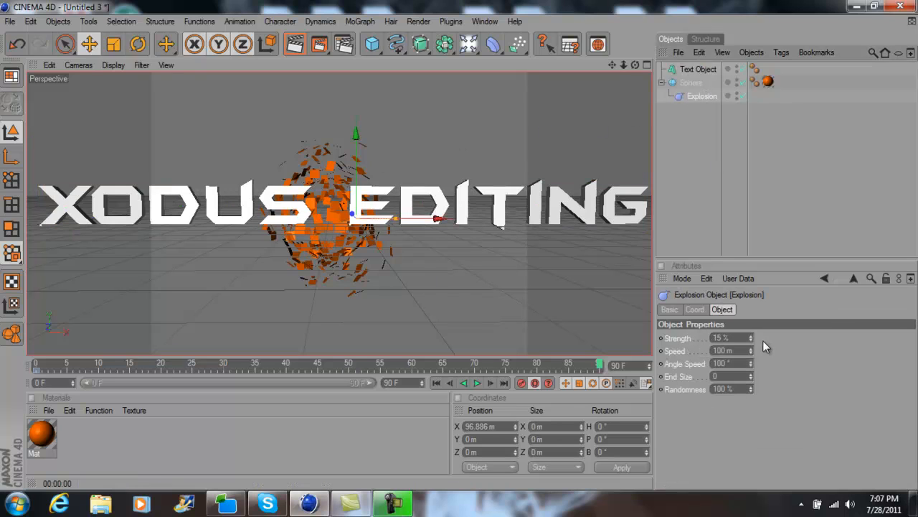
double_click(719, 337)
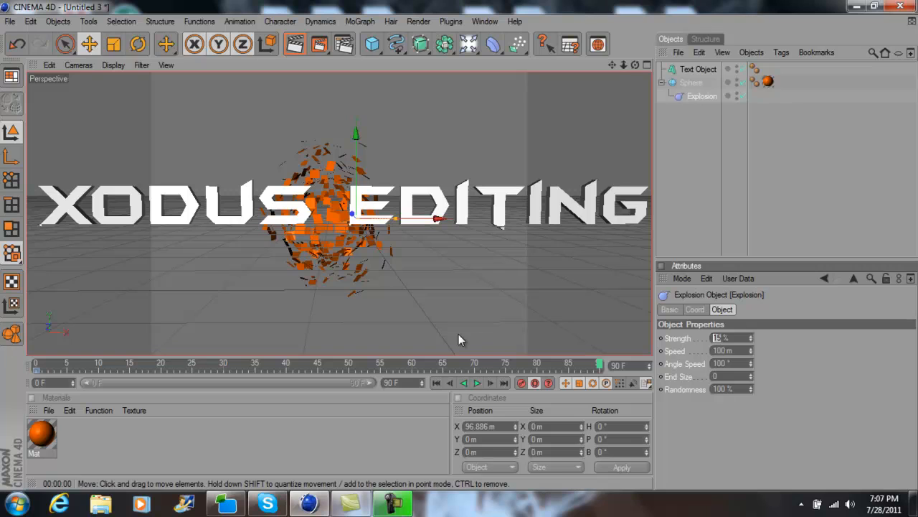
type("0")
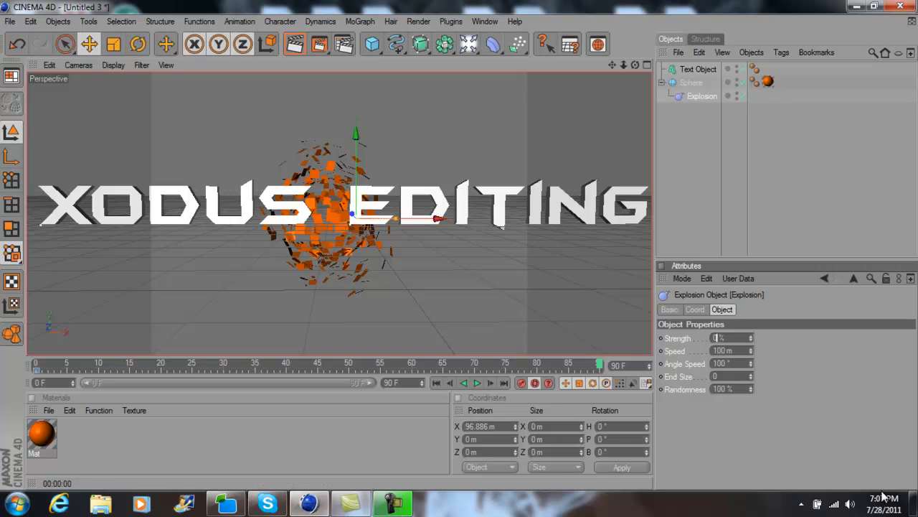
key("Return")
Step: Set the sphere's radius to 200 m at frame 90
left_click(685, 83)
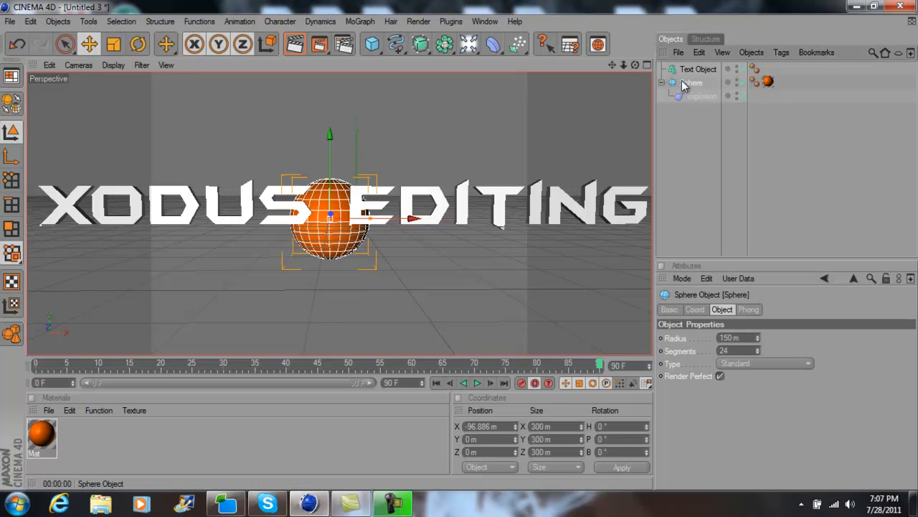
double_click(731, 337)
type("200")
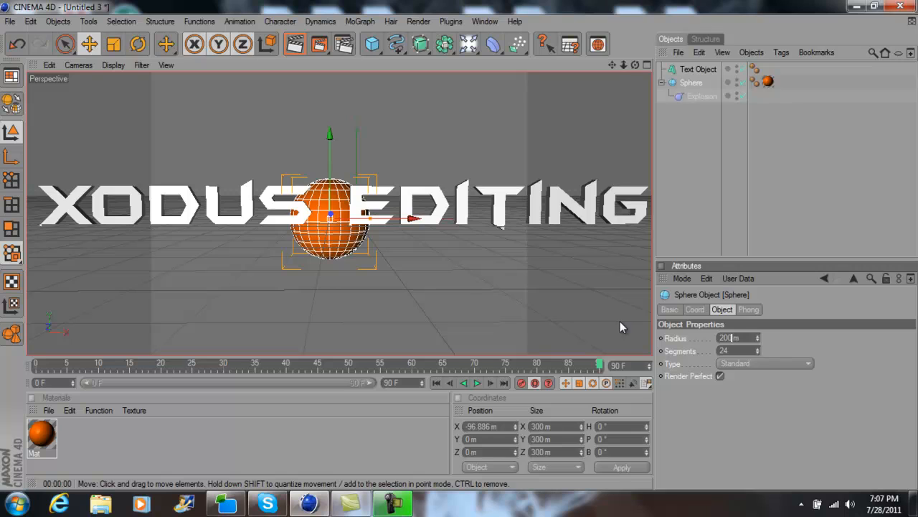
key("Return")
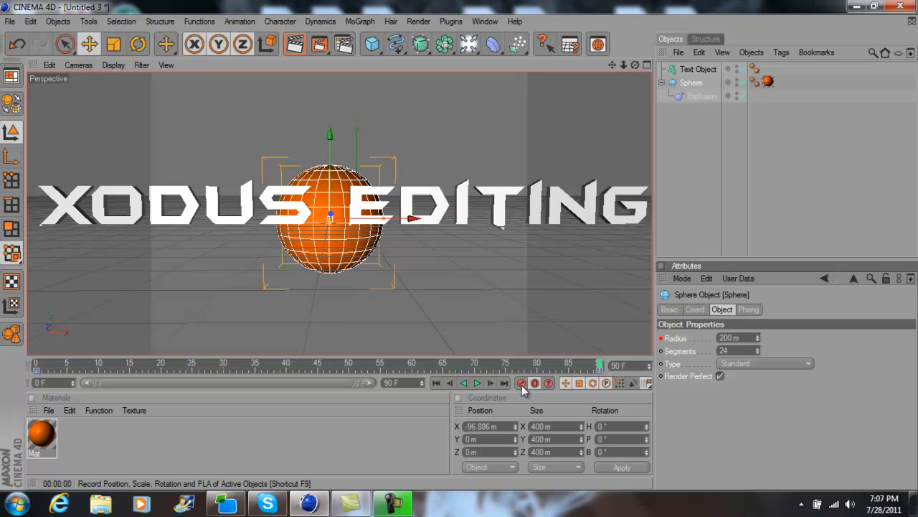
Step: Play back the sphere animation, stop it, and check the scene at frames 50 and 0
left_click(478, 383)
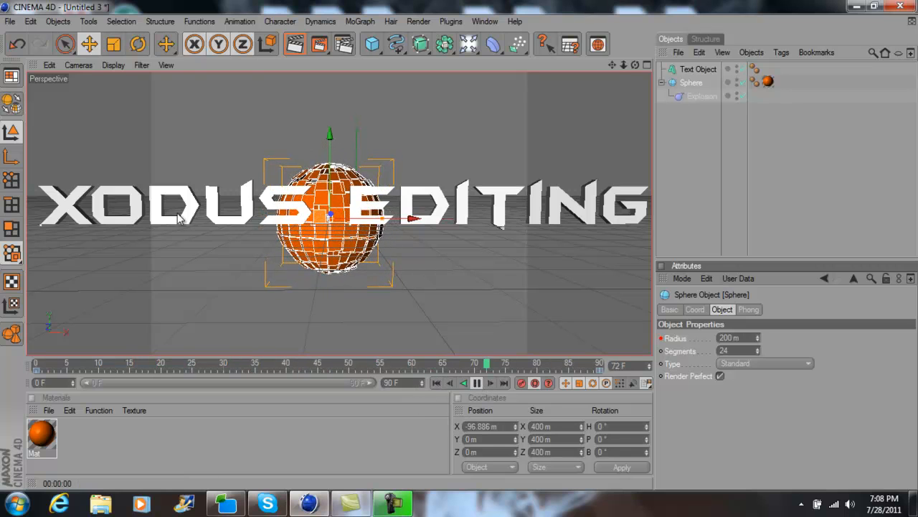
left_click(476, 383)
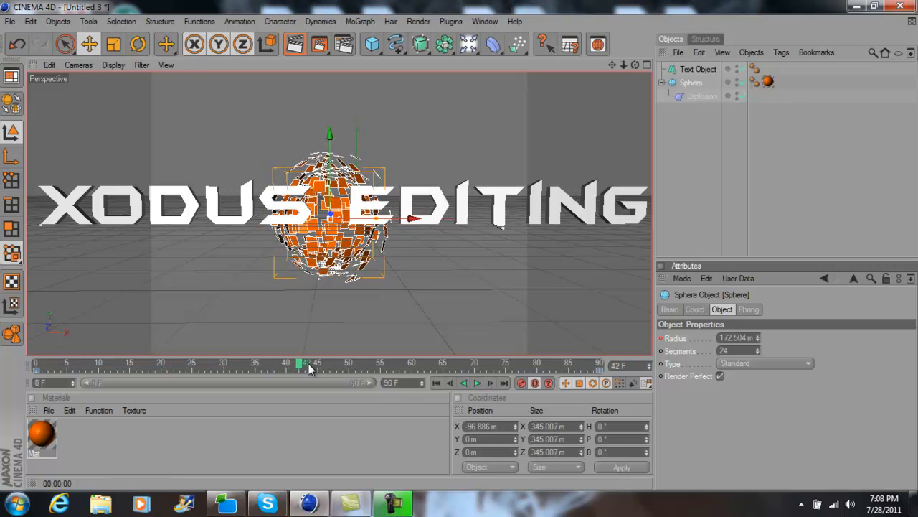
left_click(346, 361)
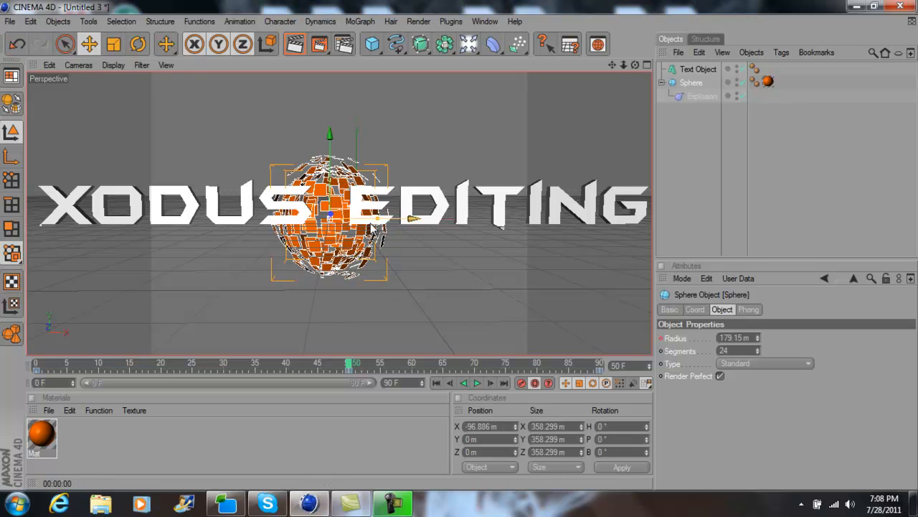
left_click(33, 362)
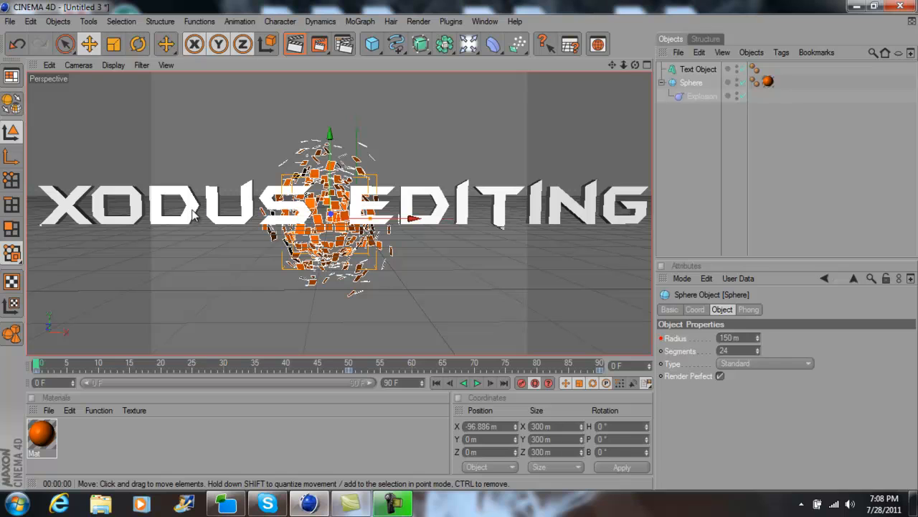
Step: Move the text toward the camera to Z about -1353 m, keyframe it at frame 0, and play the animation
left_click(208, 210)
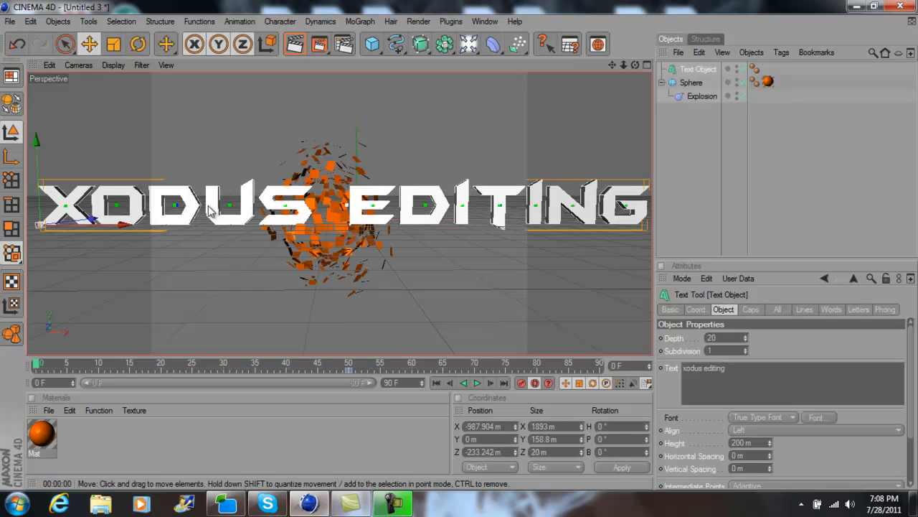
right_click_drag(208, 206, 208, 207)
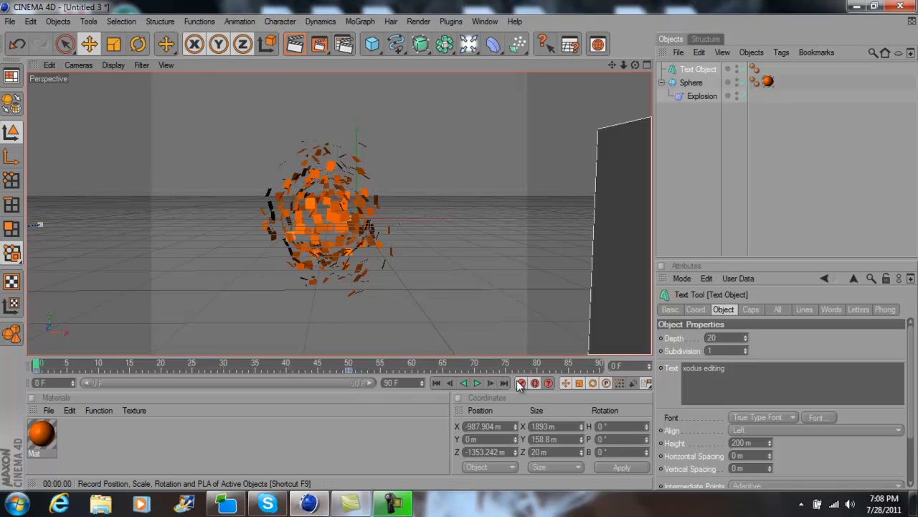
left_click(479, 383)
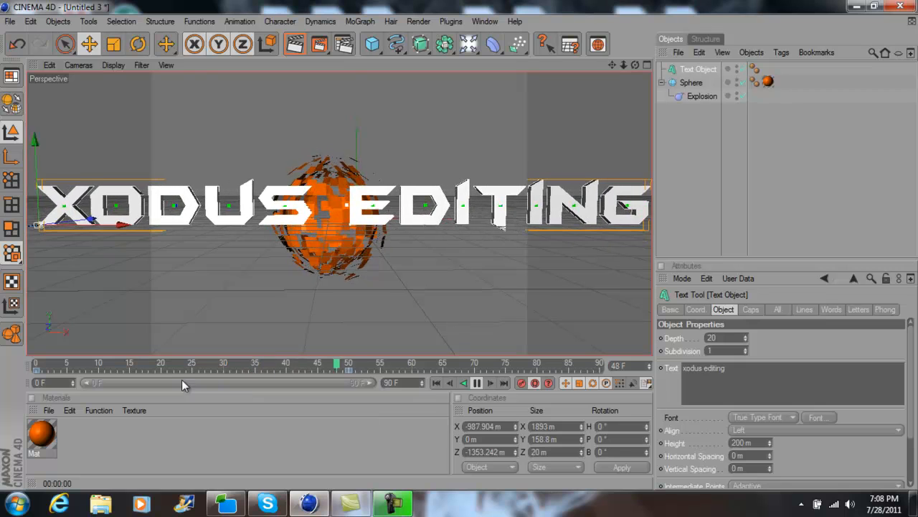
Step: Change the sphere material's color to red, R 250, G 3, B 0, while the animation plays
double_click(40, 432)
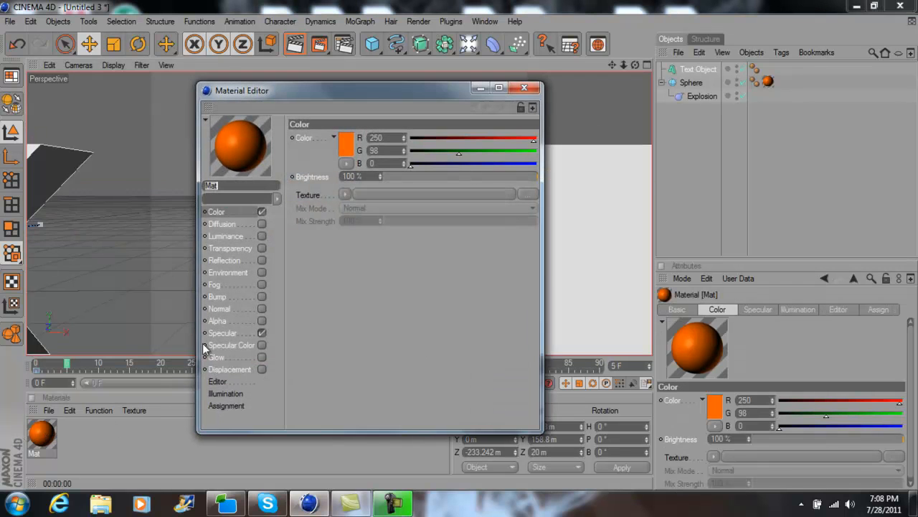
left_click(413, 150)
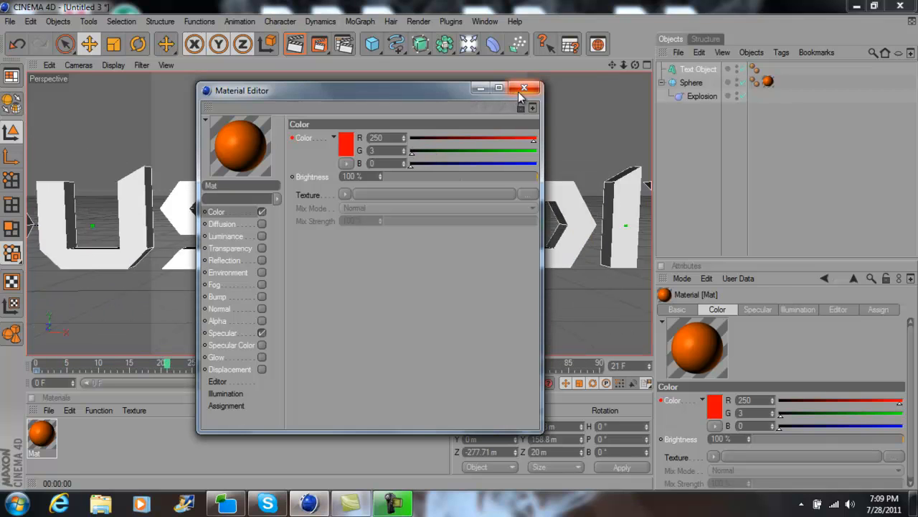
left_click(523, 89)
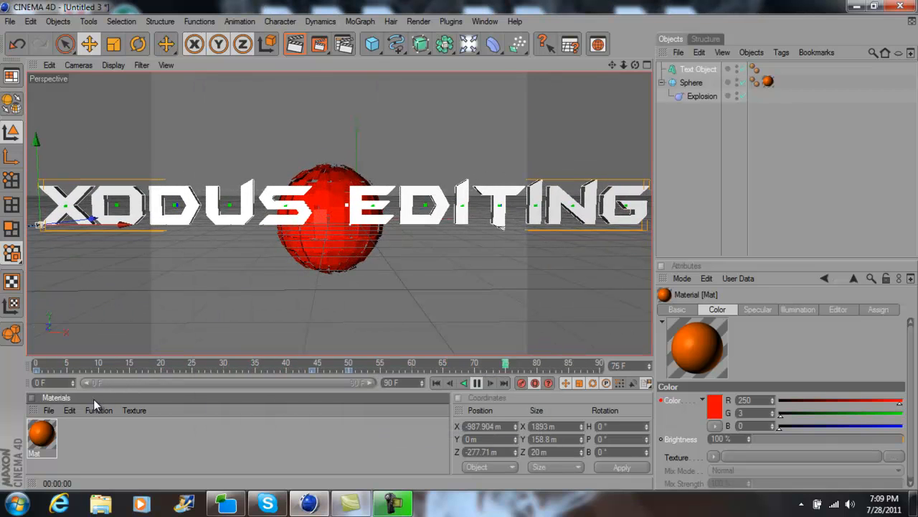
Step: Change the sphere material's color to green, R 2, G 200, B 0, during playback
double_click(43, 432)
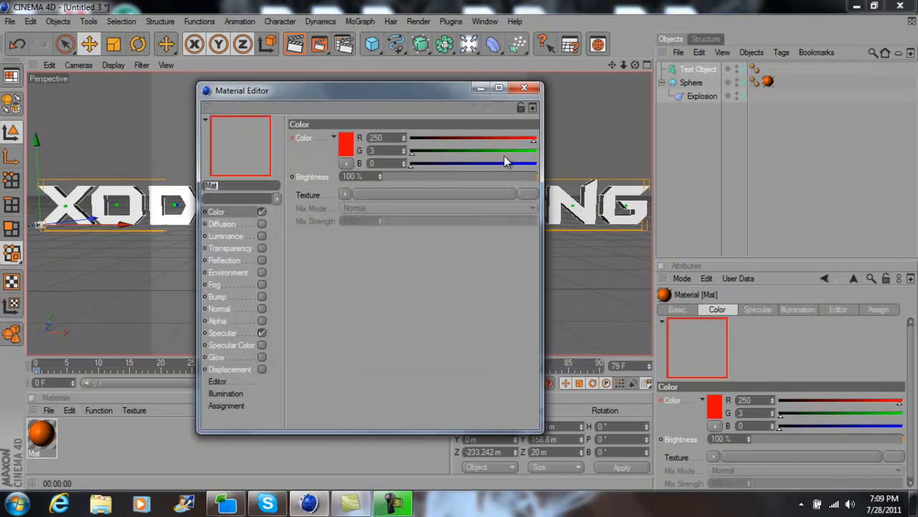
left_click(412, 138)
left_click(509, 152)
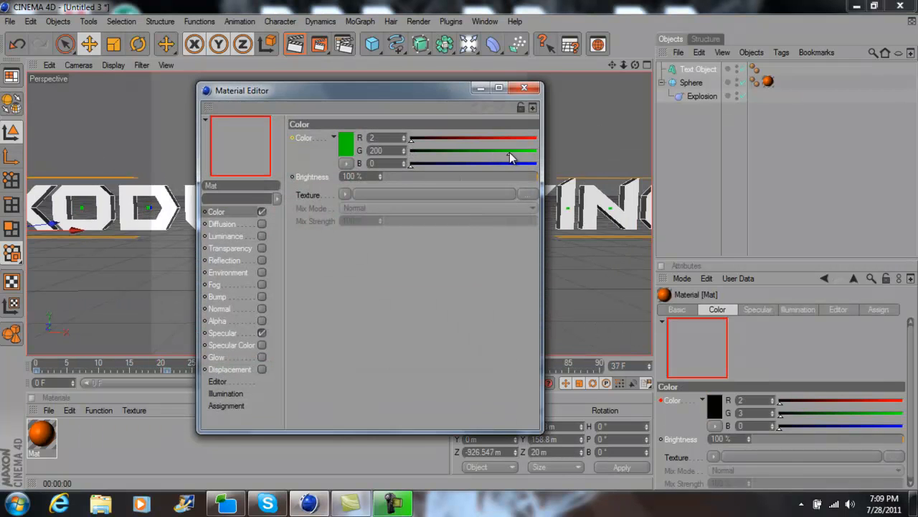
left_click(524, 87)
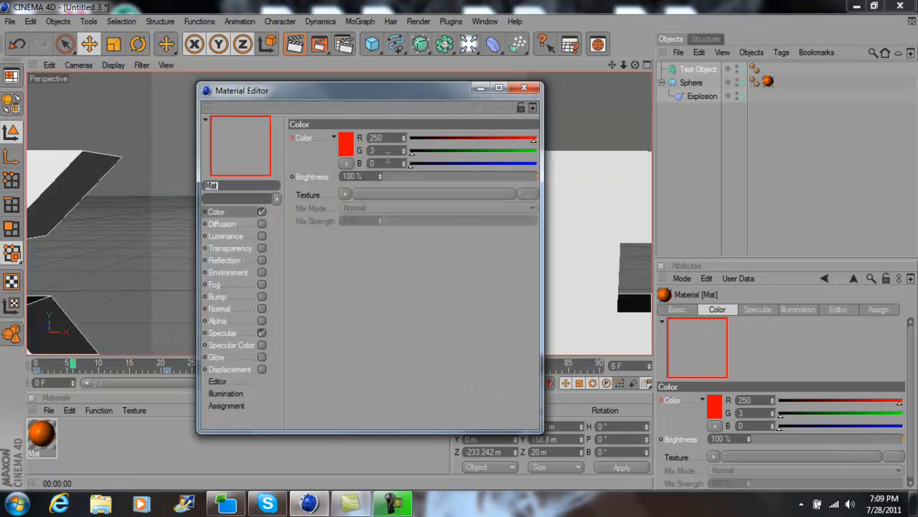
Step: Change the sphere material's color to blue, R 3, G 65, B 179, while the animation keeps playing
left_click(411, 138)
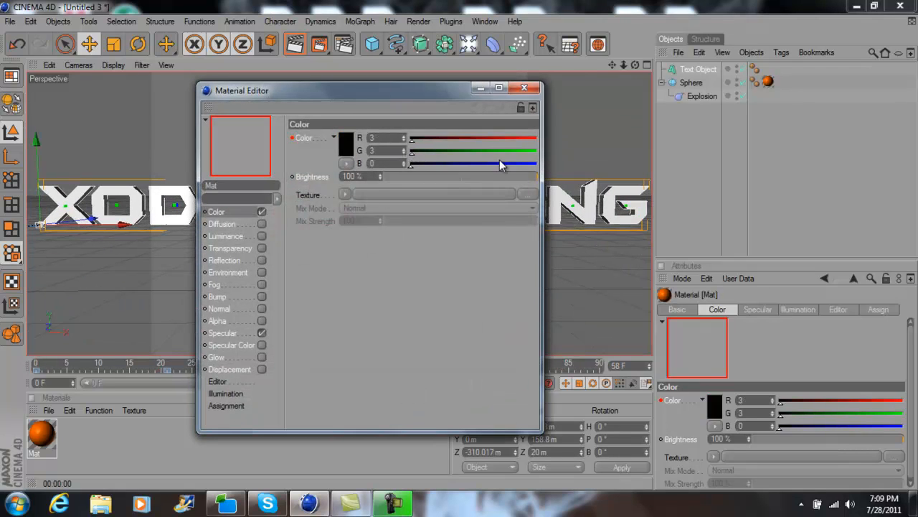
left_click(499, 163)
left_click(443, 151)
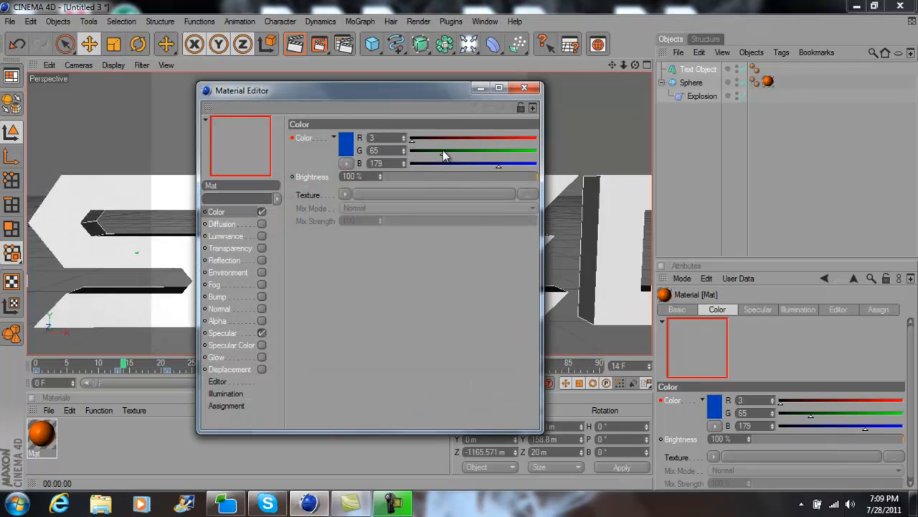
left_click(524, 87)
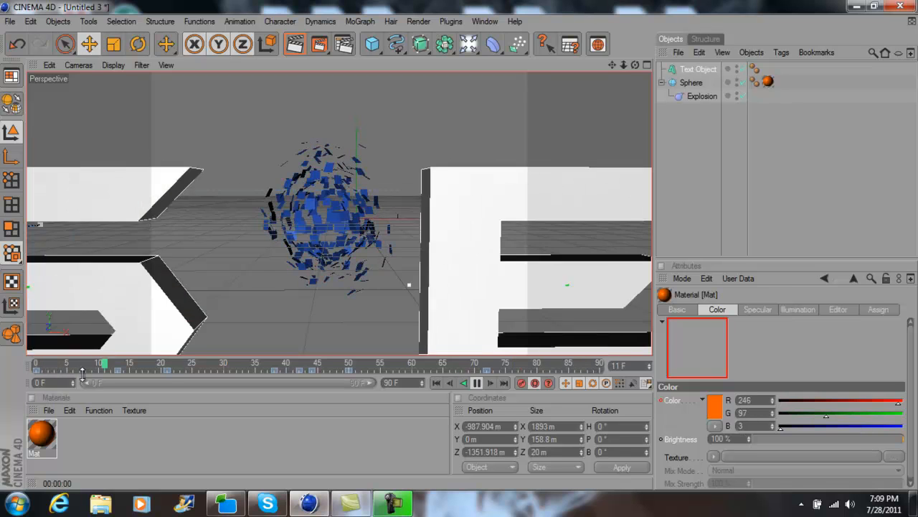
Step: Stop playback, step through frames 1 to 13 to examine the sphere's color transition, and replay the animation before stopping it
left_click(477, 383)
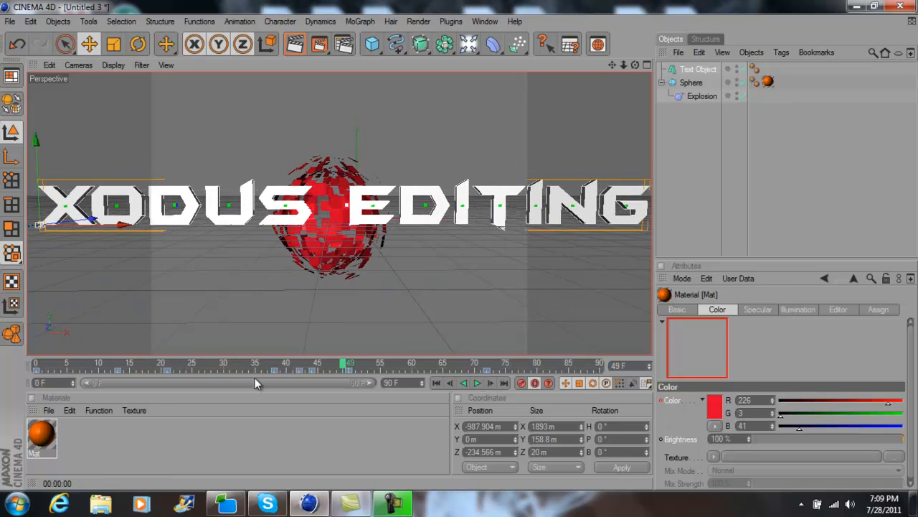
left_click(42, 369)
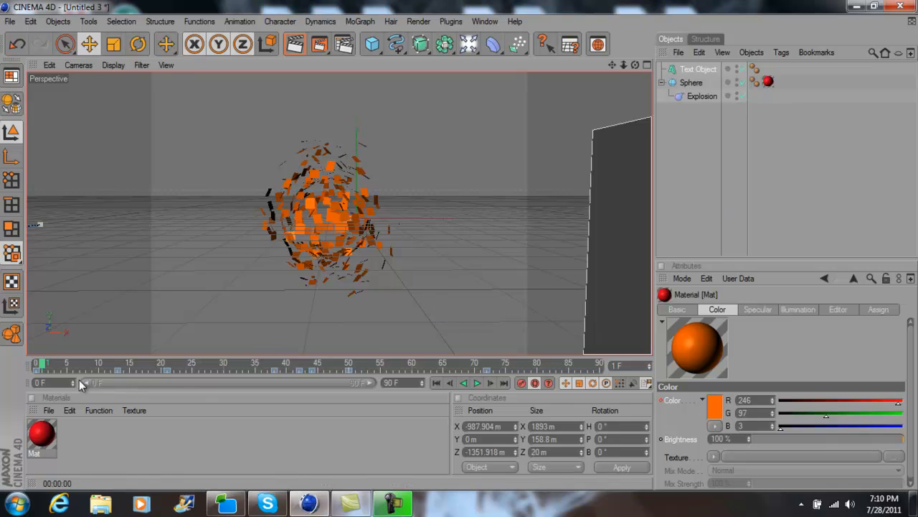
left_click(50, 366)
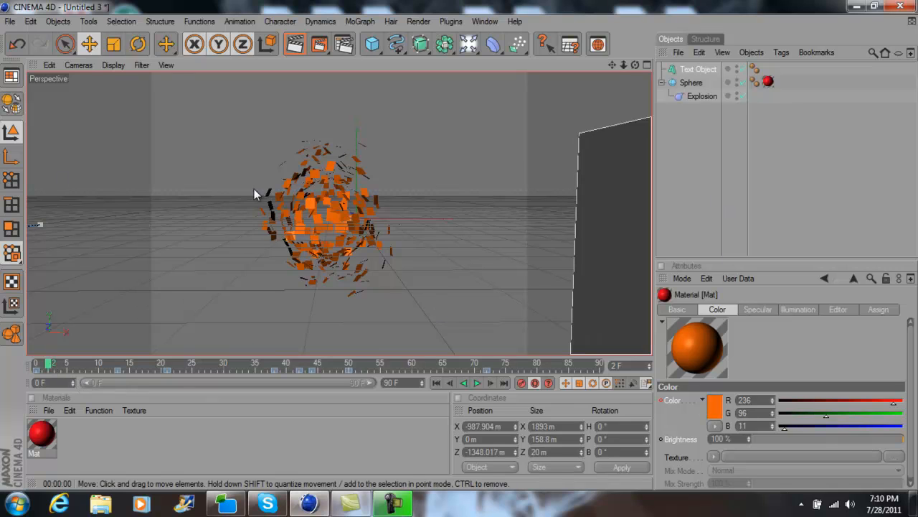
left_click(57, 366)
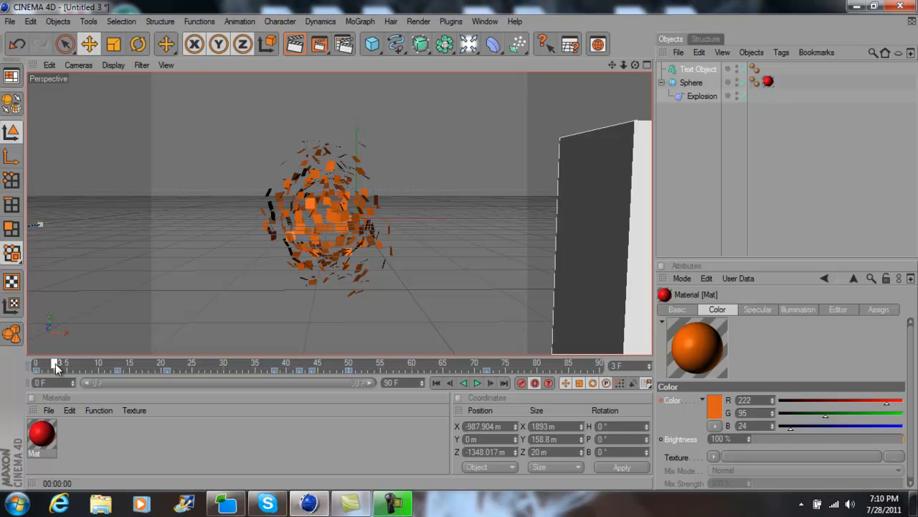
left_click(64, 366)
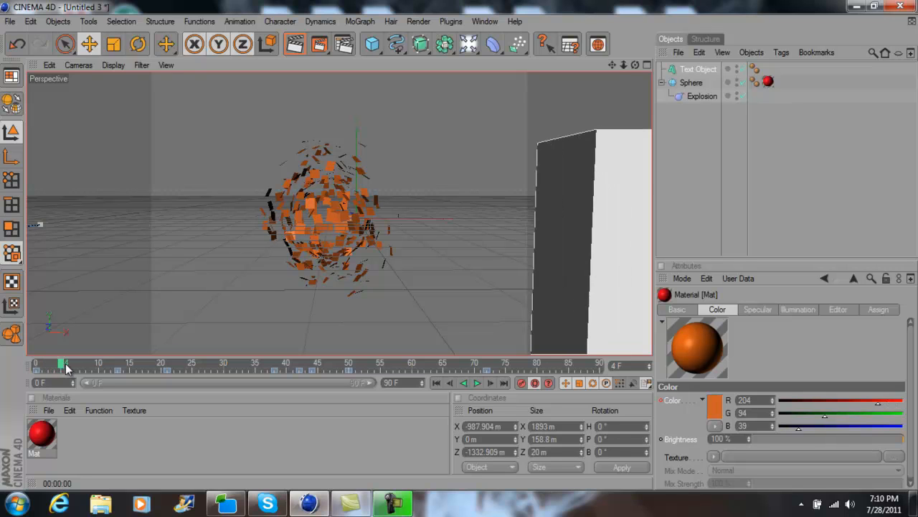
left_click(67, 365)
left_click(73, 366)
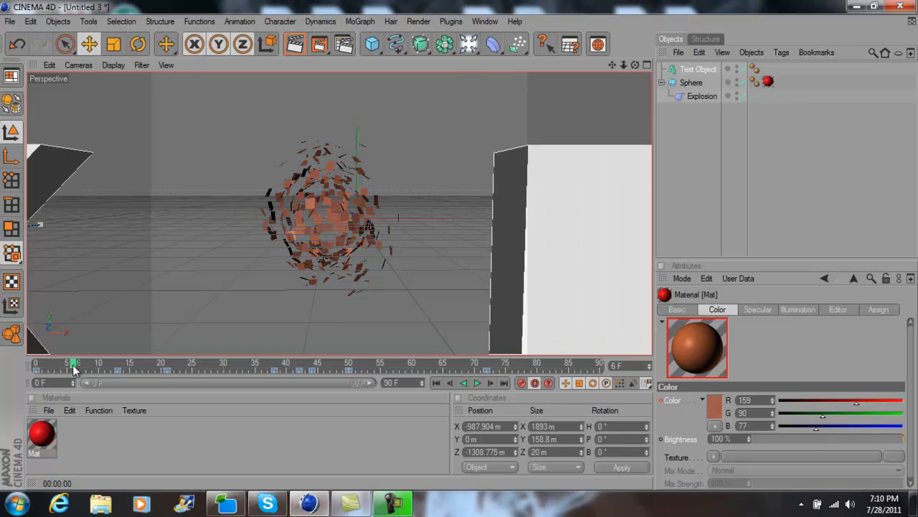
left_click_drag(85, 365, 98, 366)
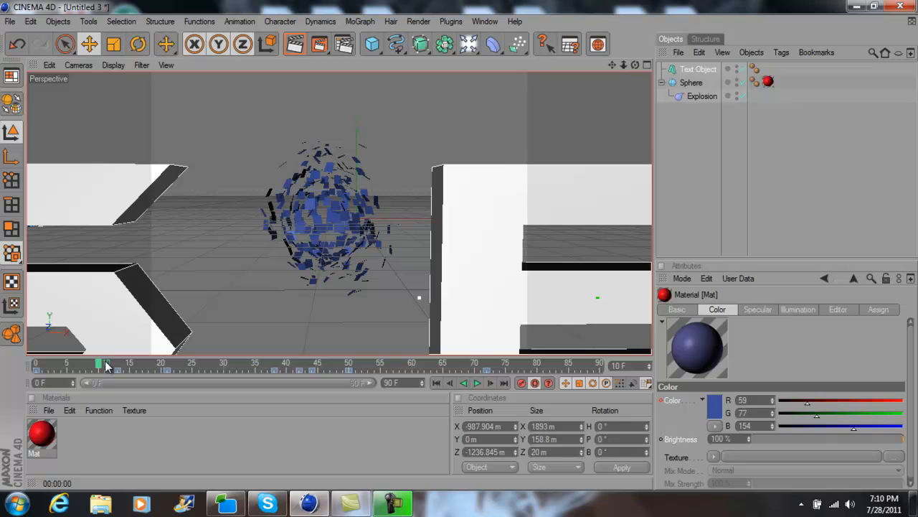
left_click_drag(106, 367, 117, 366)
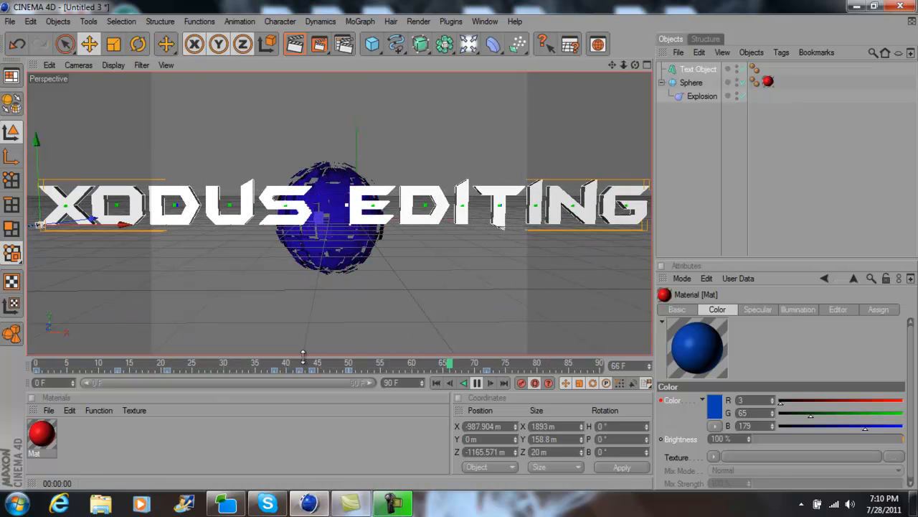
left_click(477, 383)
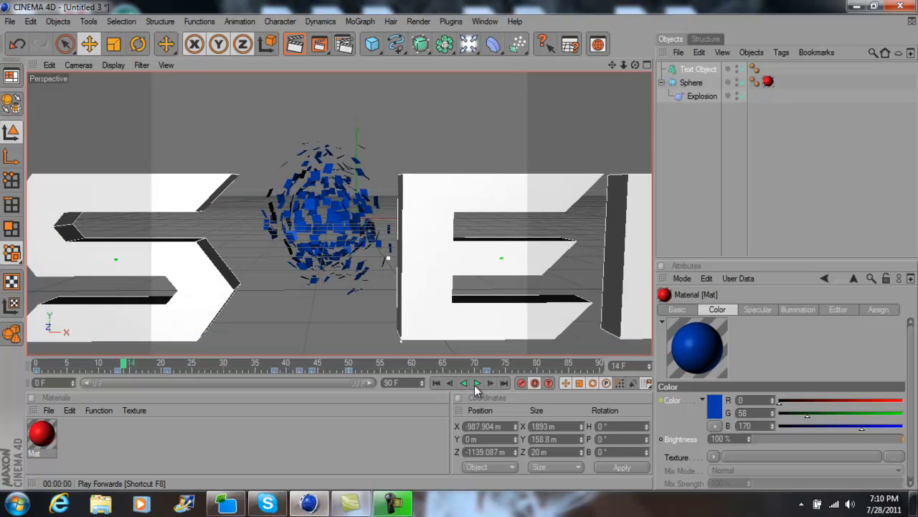